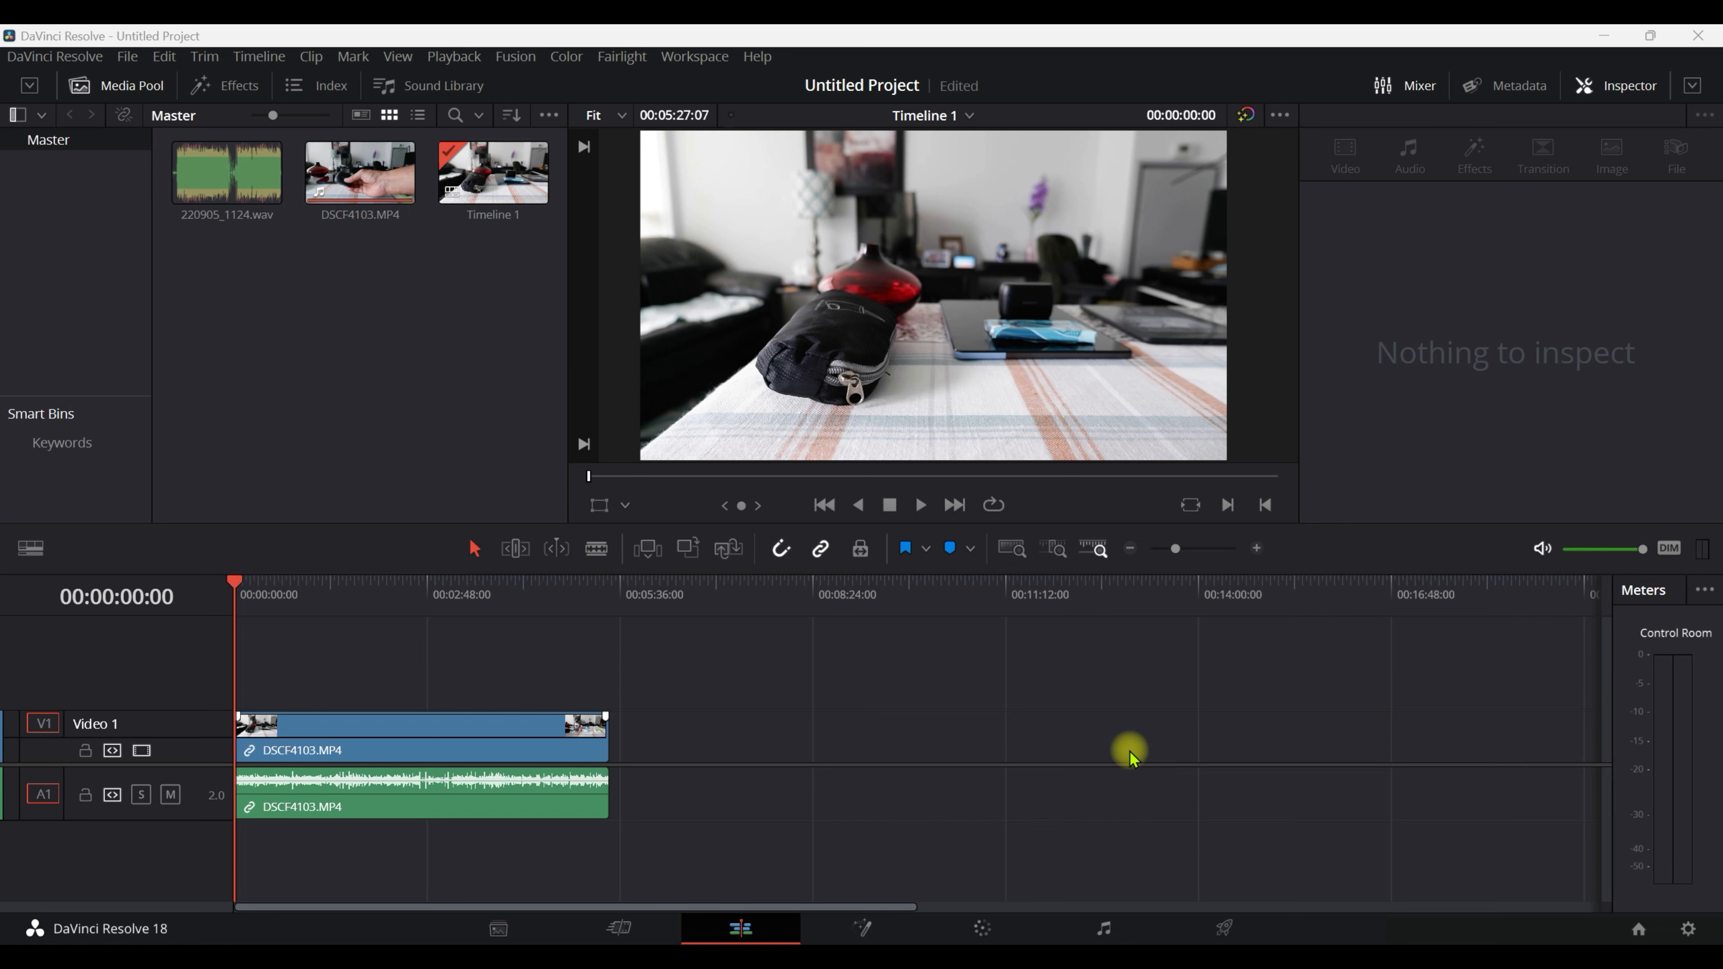
pyautogui.click(204, 177)
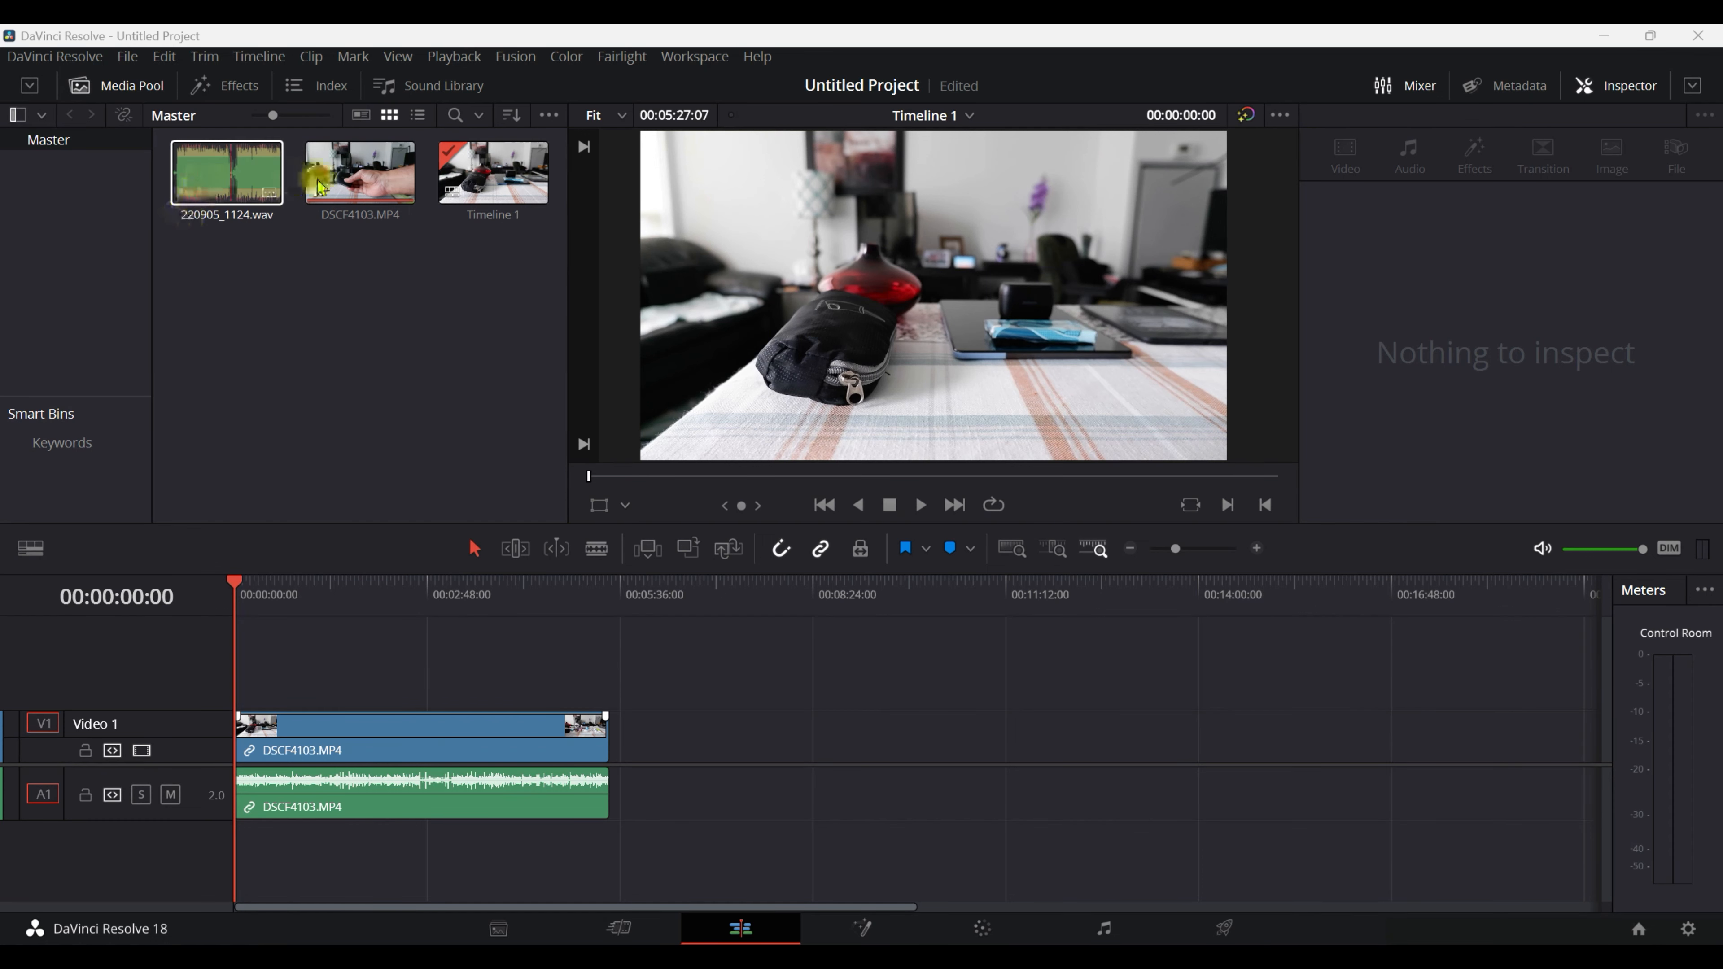
pyautogui.click(332, 180)
pyautogui.click(236, 179)
pyautogui.click(342, 179)
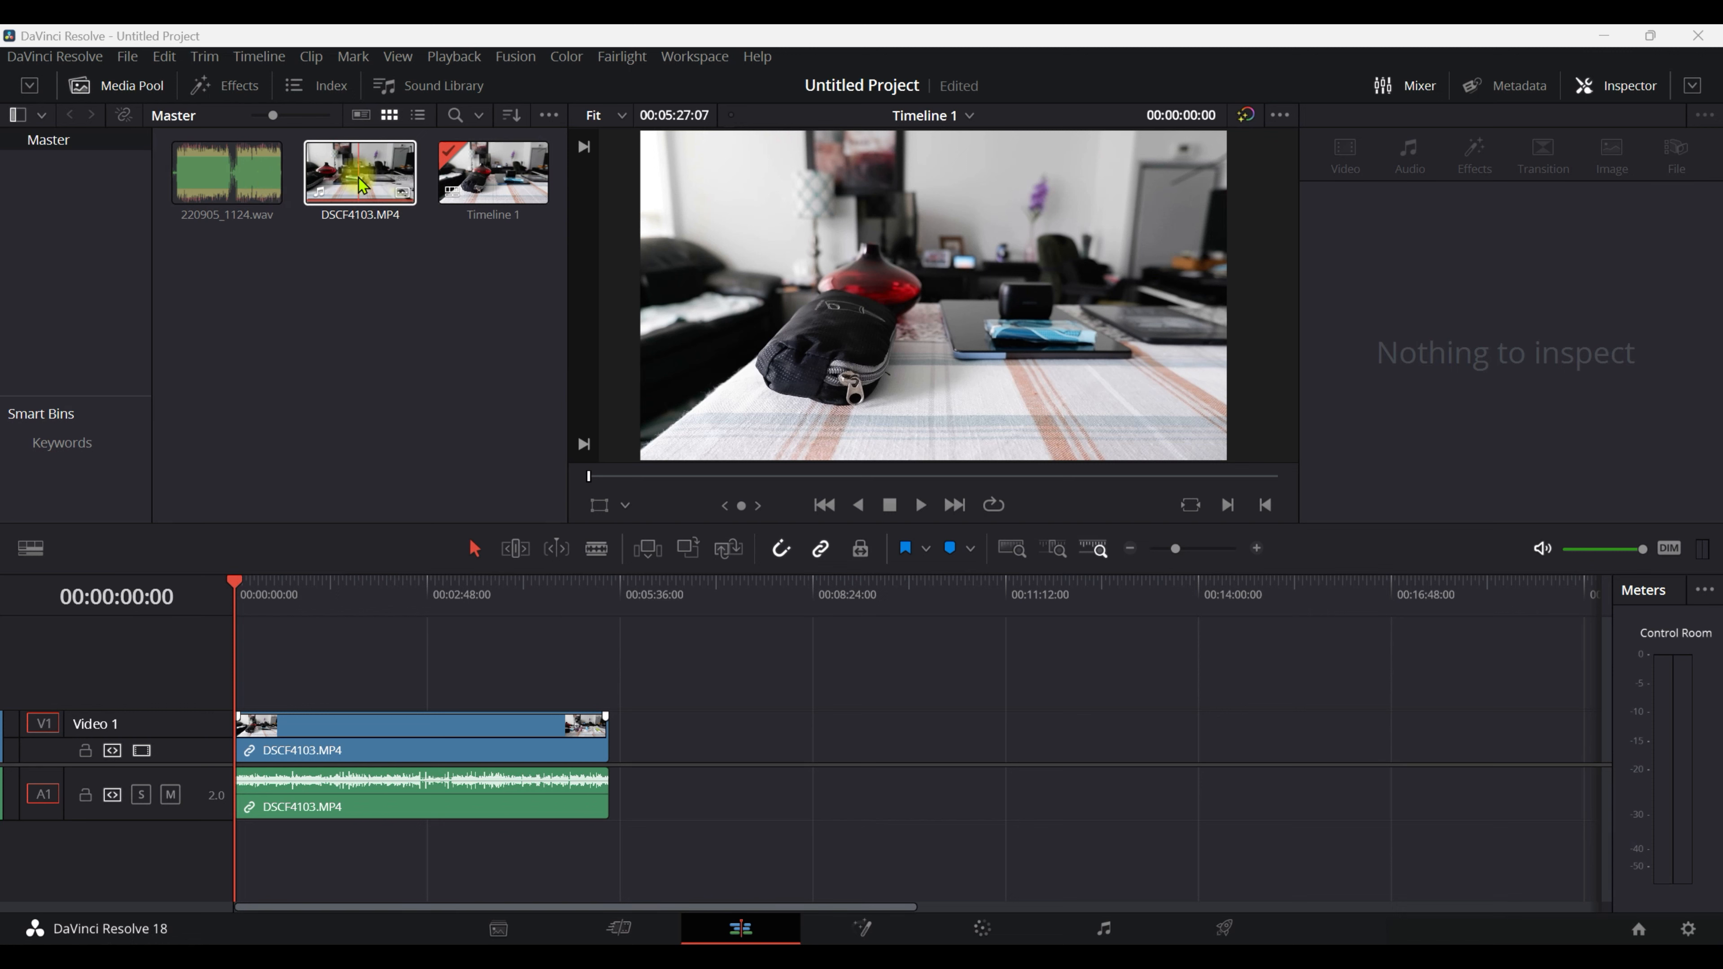
pyautogui.click(230, 178)
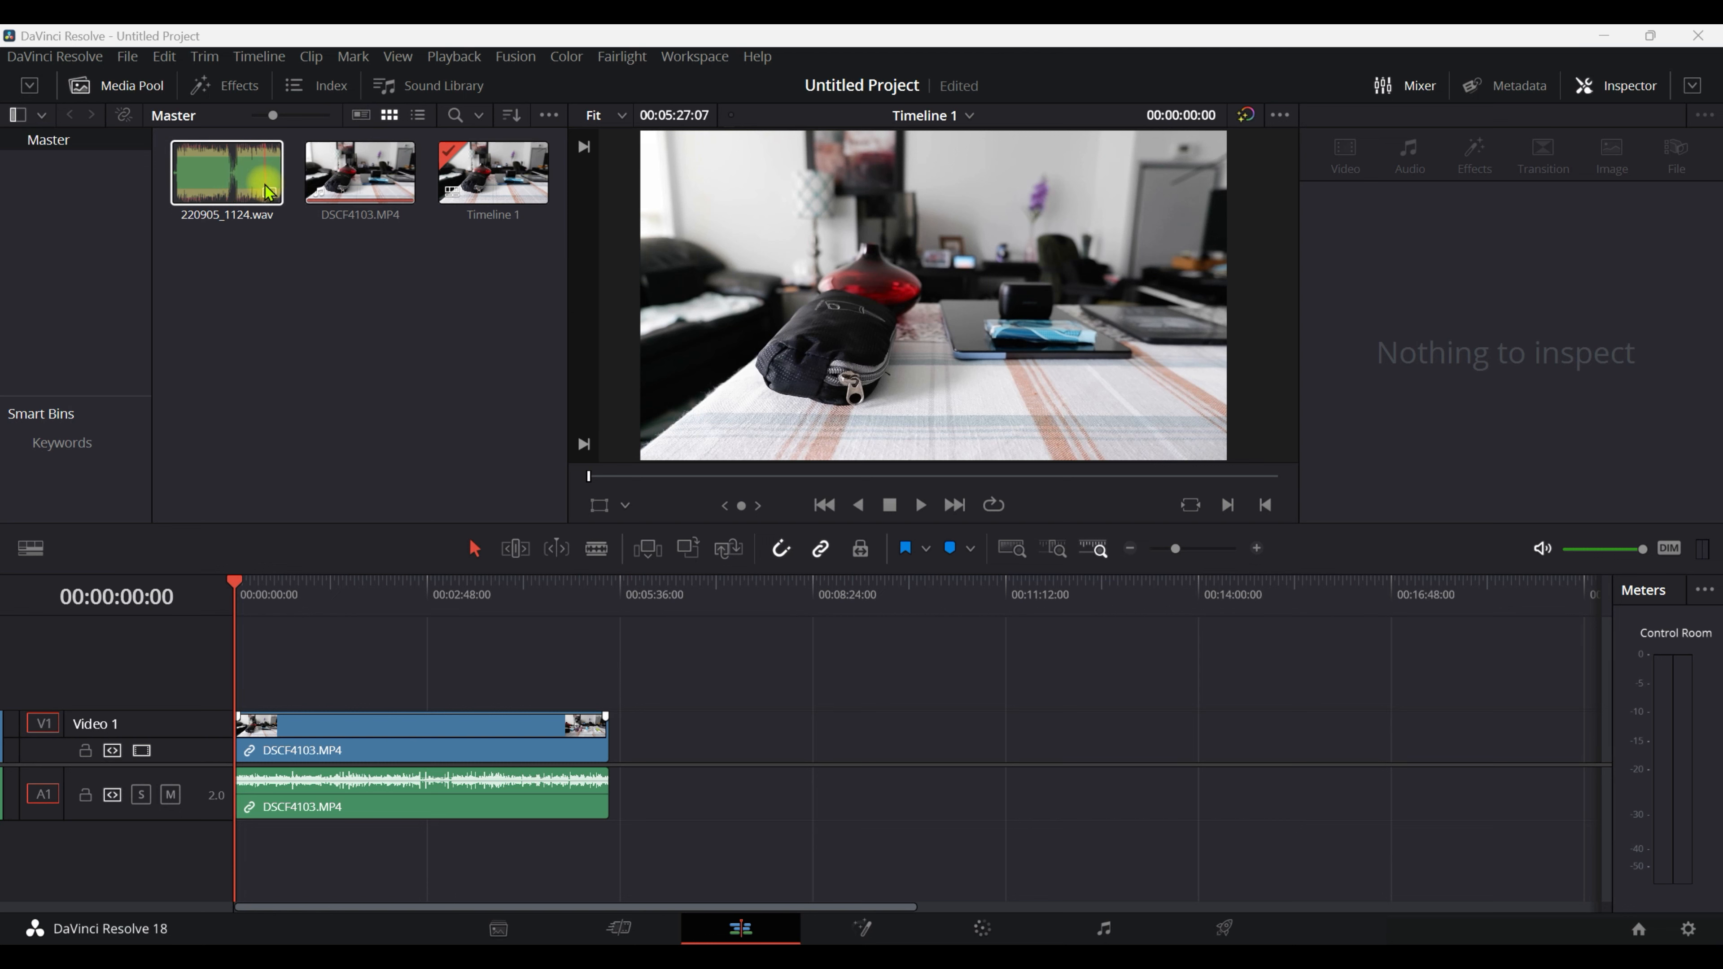
pyautogui.click(365, 339)
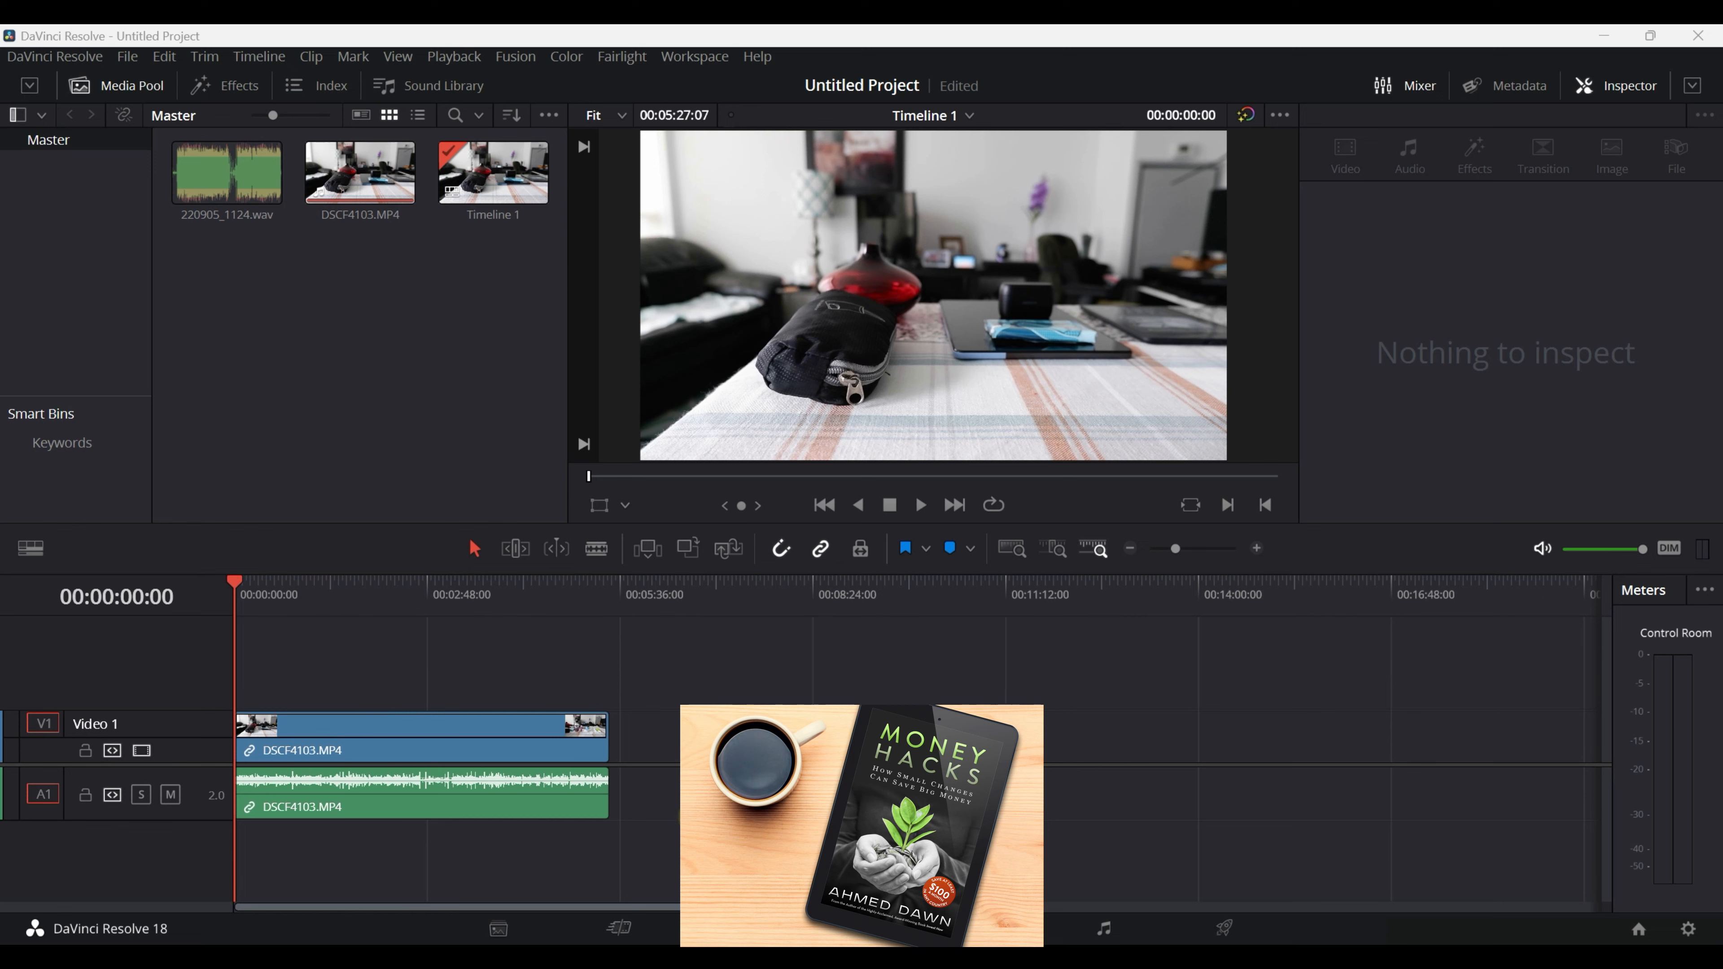
pyautogui.click(461, 723)
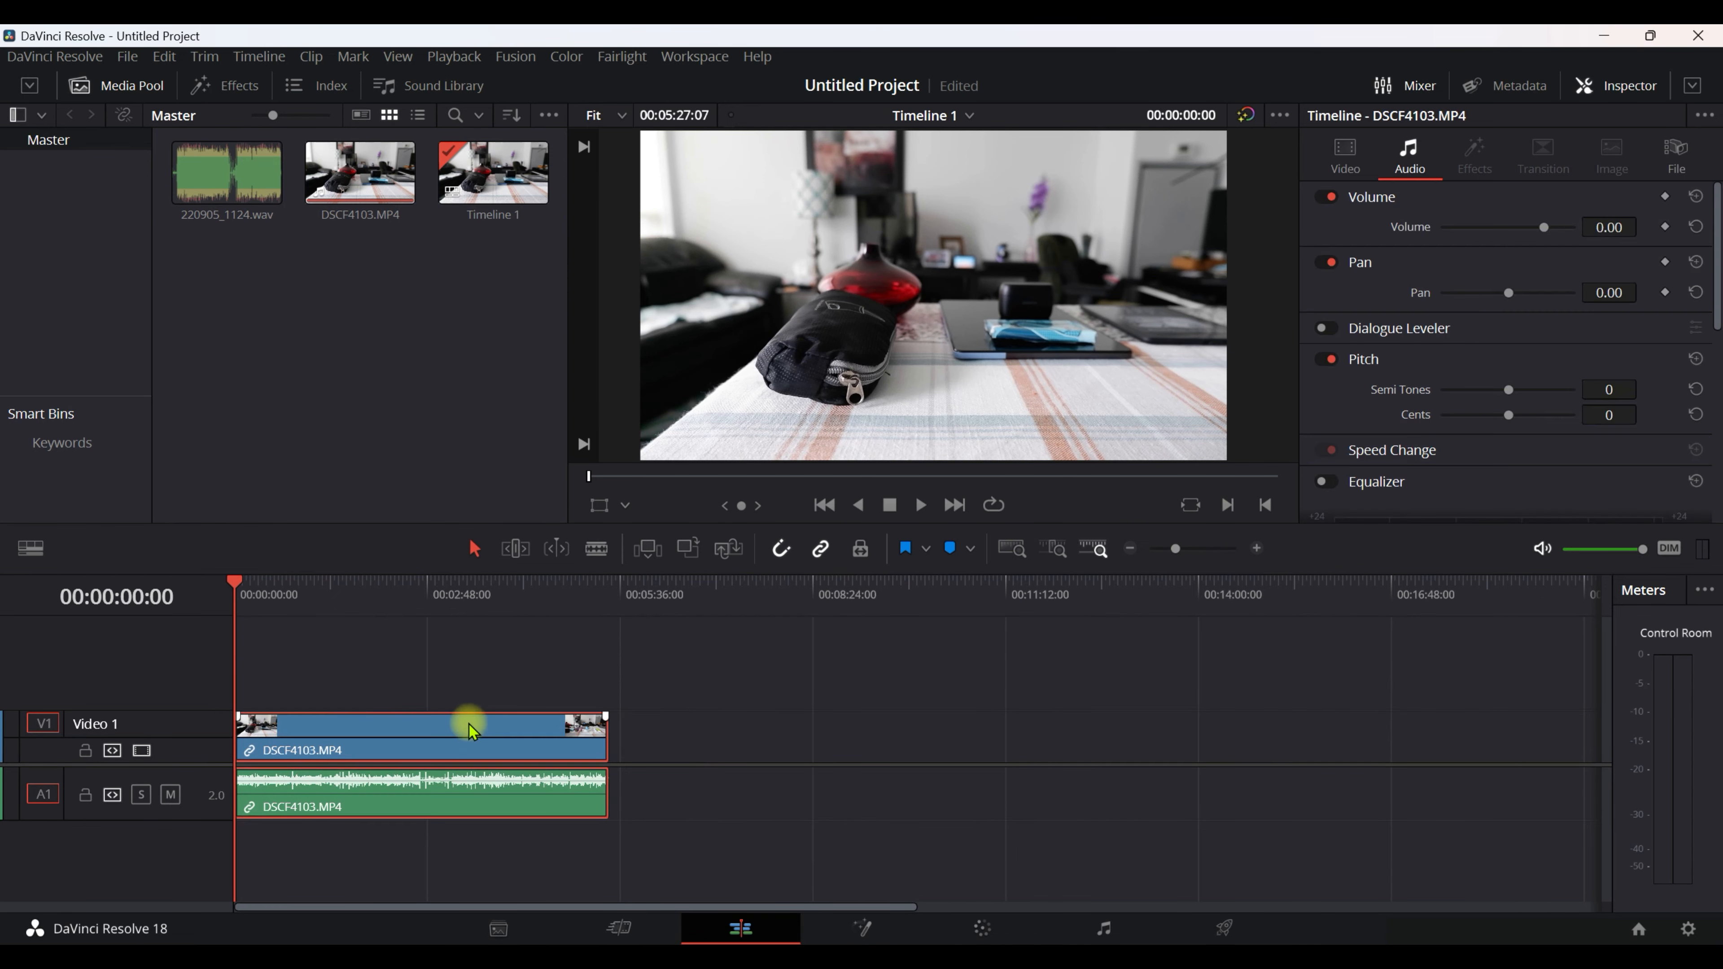
pyautogui.rightClick(468, 746)
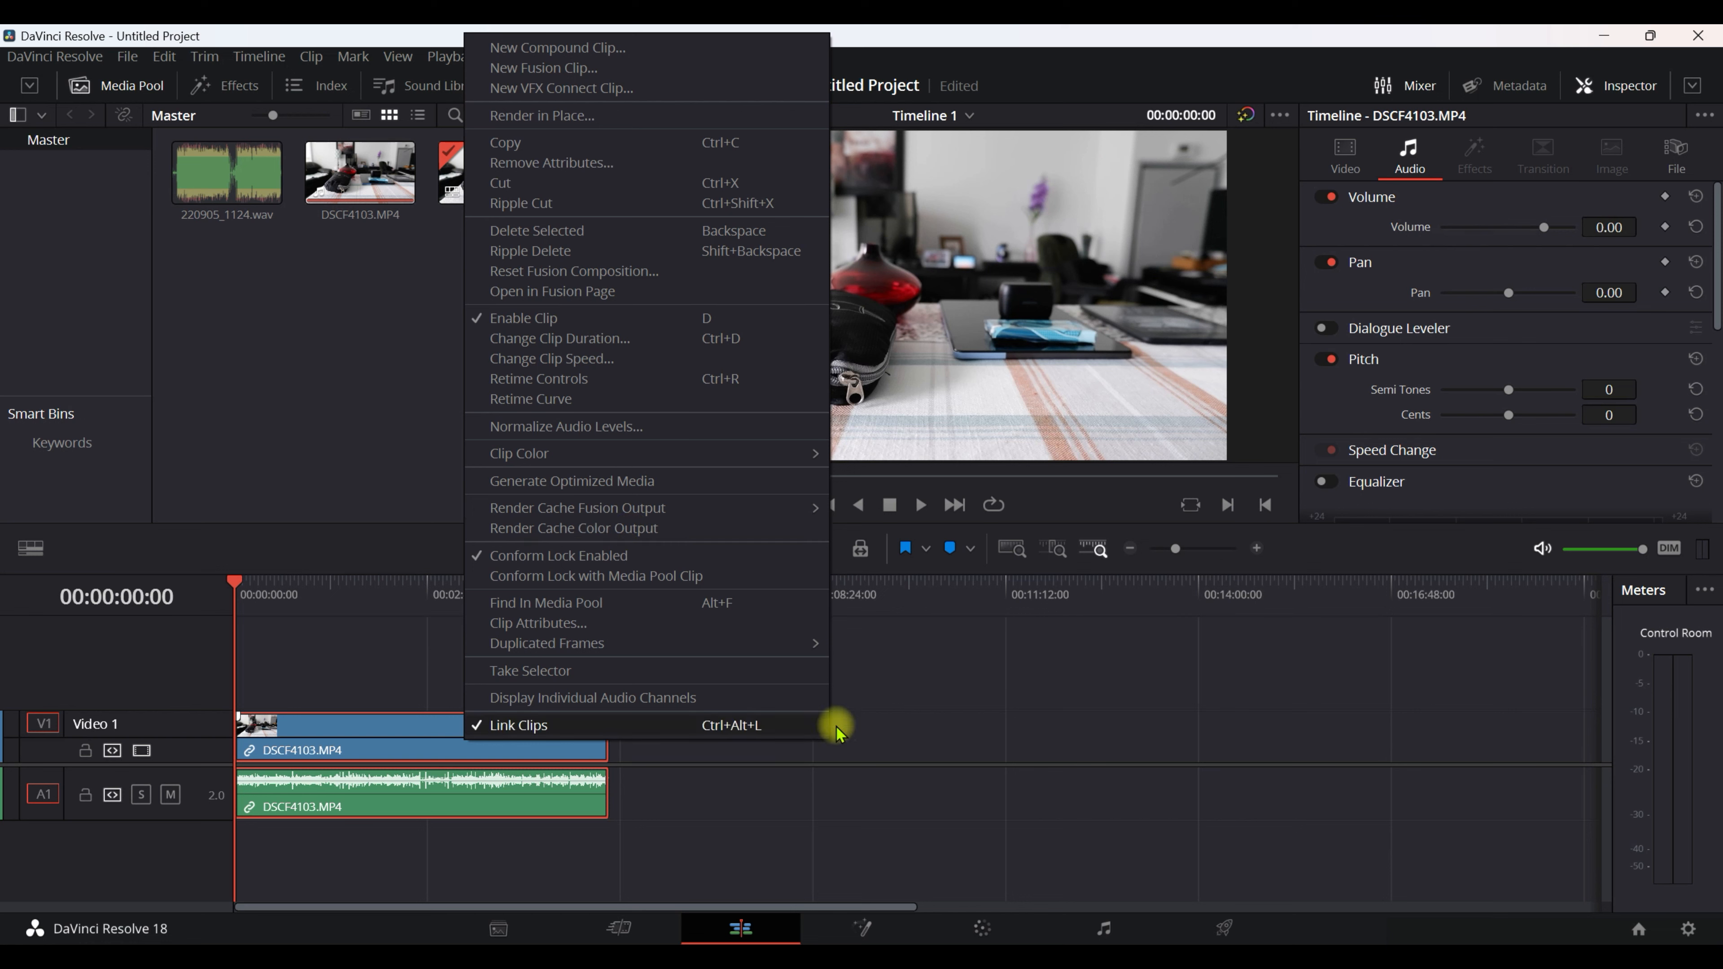
pyautogui.click(900, 715)
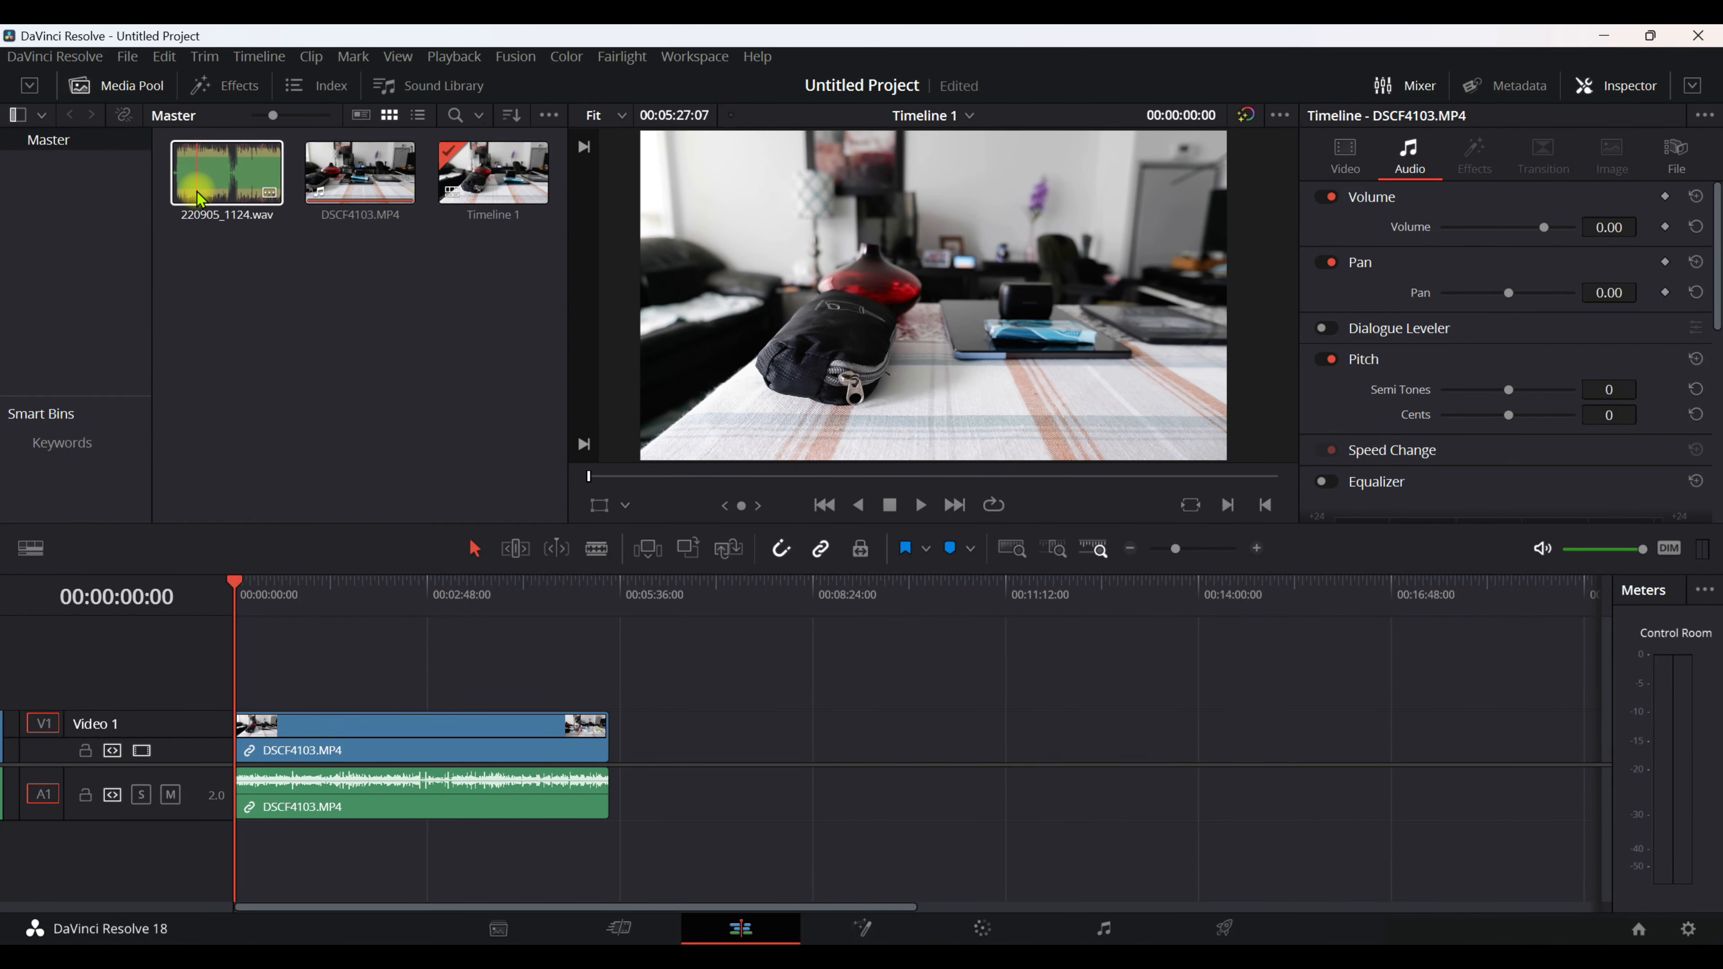
# Auto-sync the audio of 220905_1124.wav and DSCF4103.MP4 in the media pool based on waveform.
pyautogui.click(226, 183)
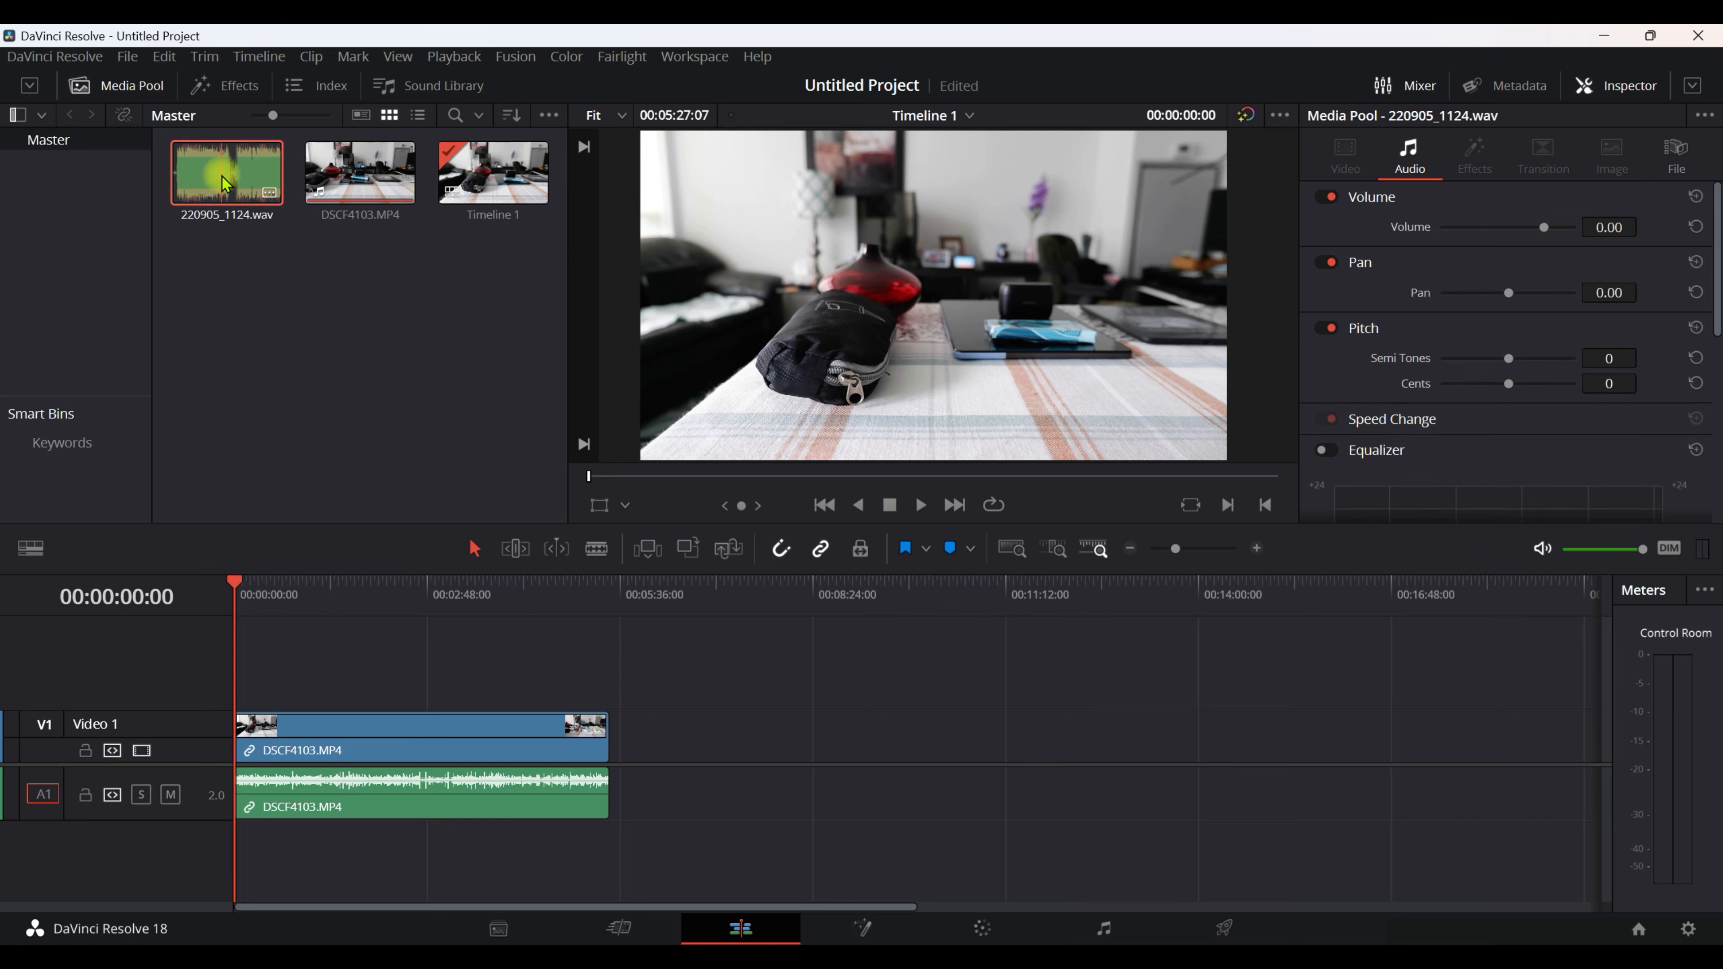
pyautogui.keyDown('ctrl'); pyautogui.click(346, 170); pyautogui.keyUp('ctrl')
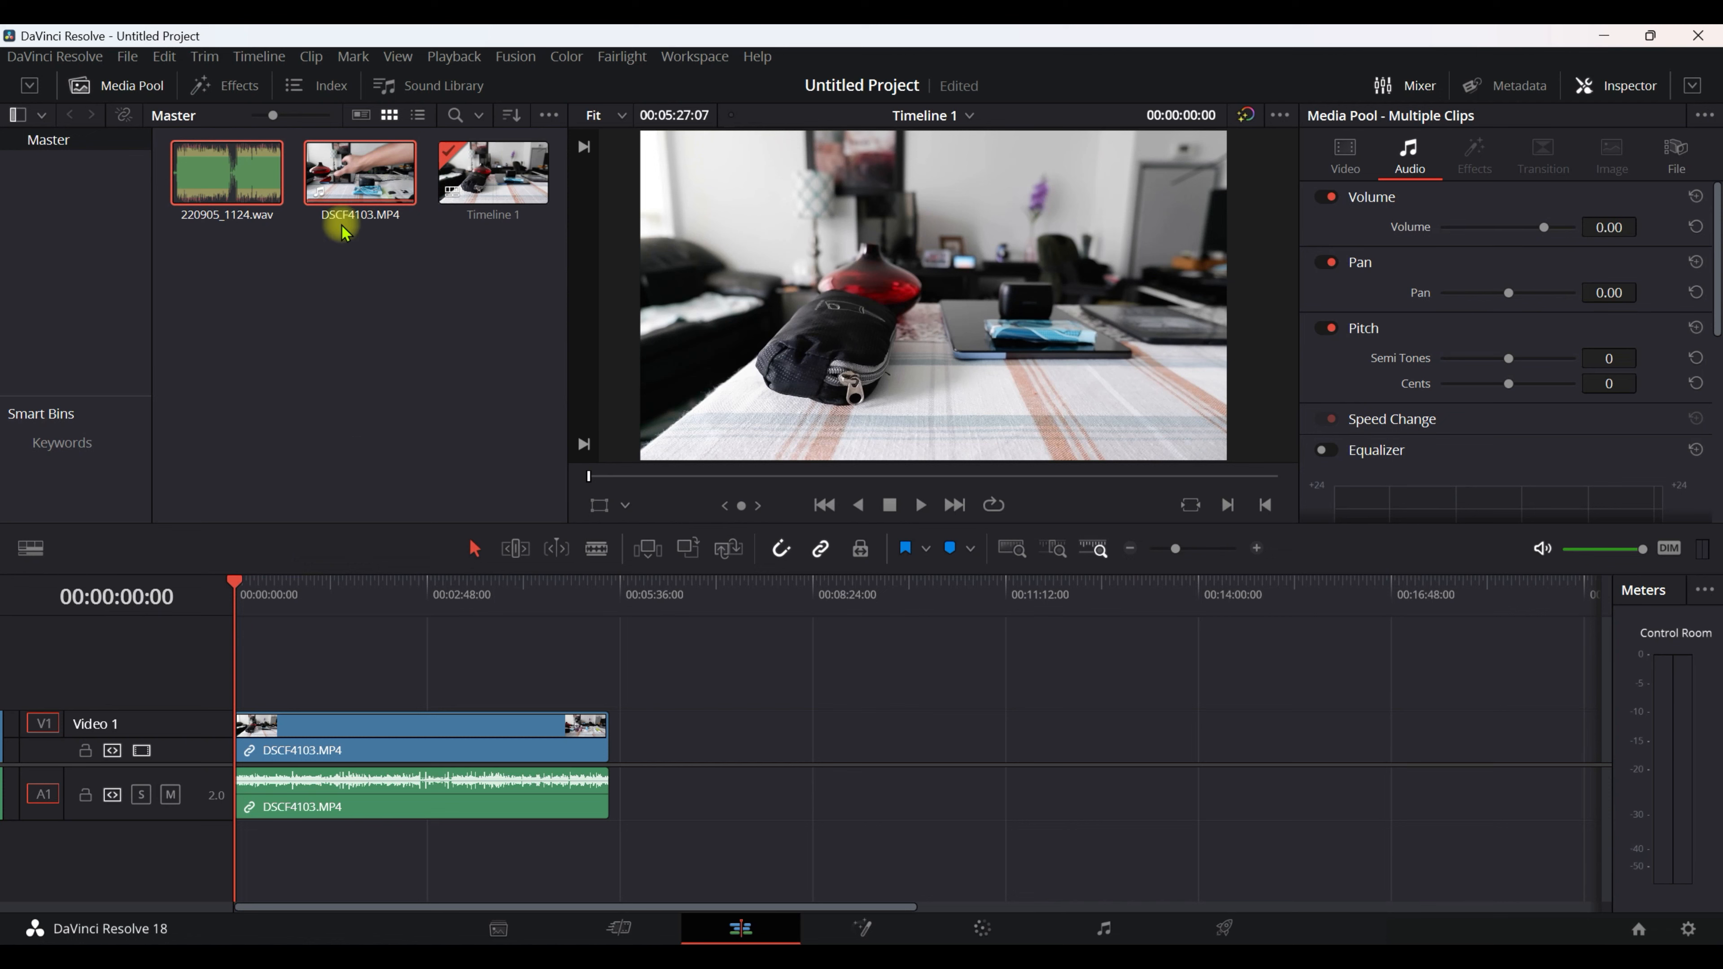
pyautogui.rightClick(346, 178)
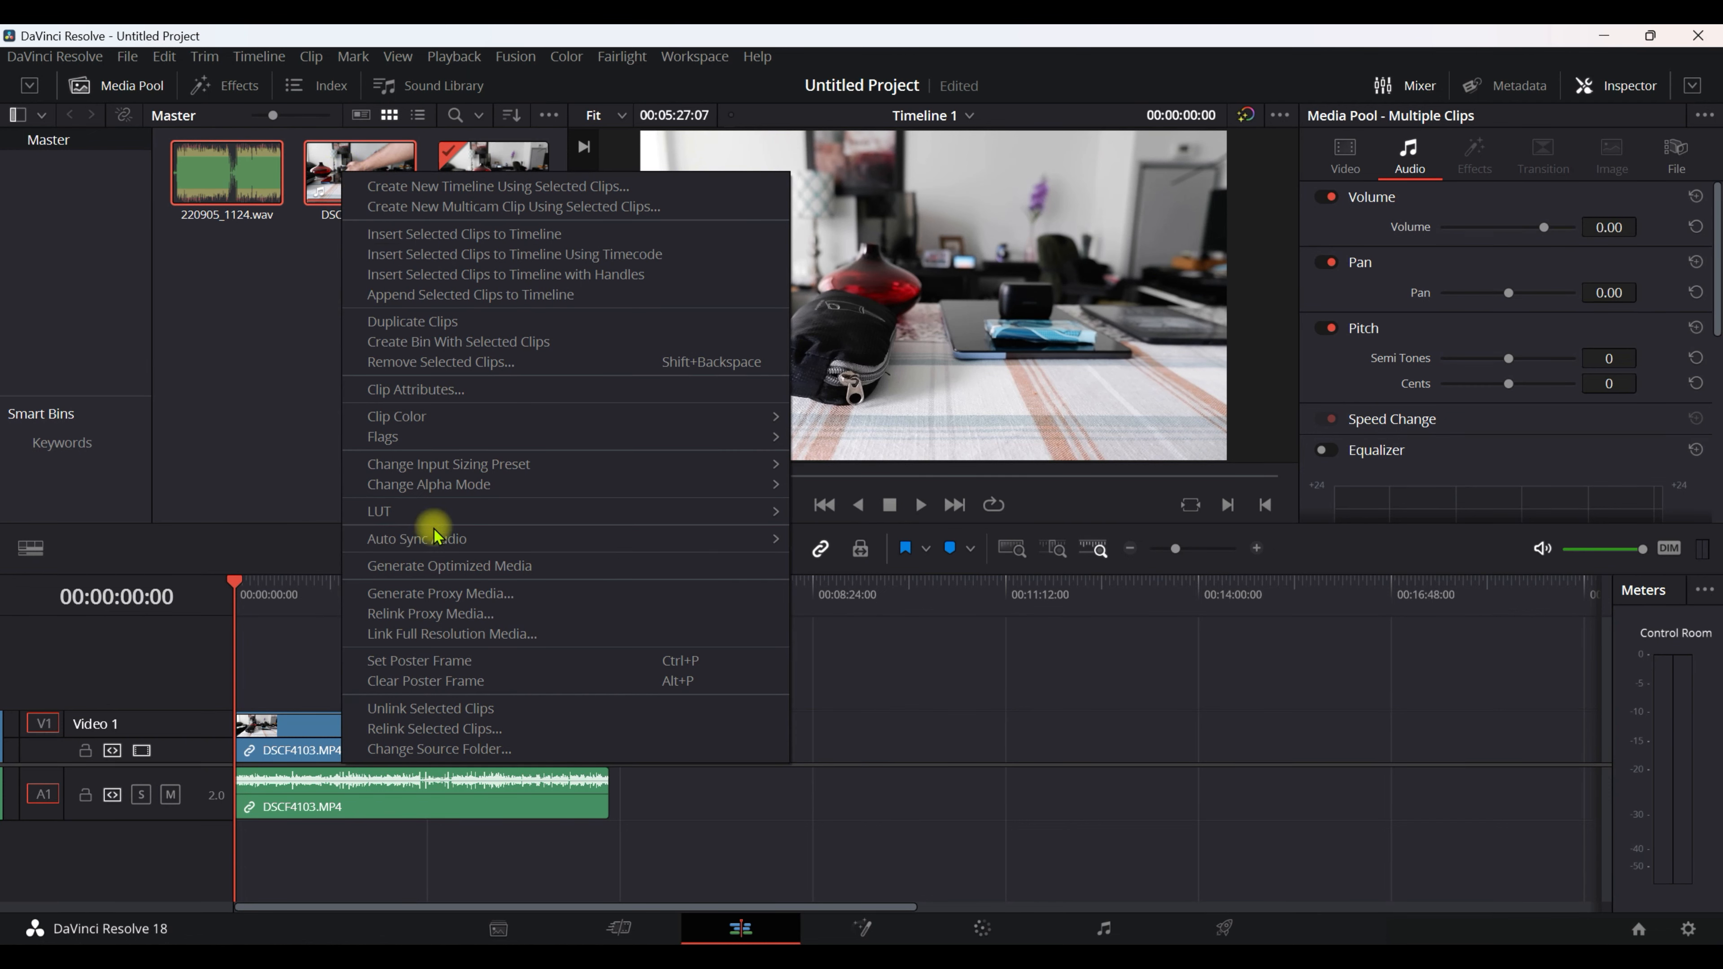
pyautogui.moveTo(399, 542)
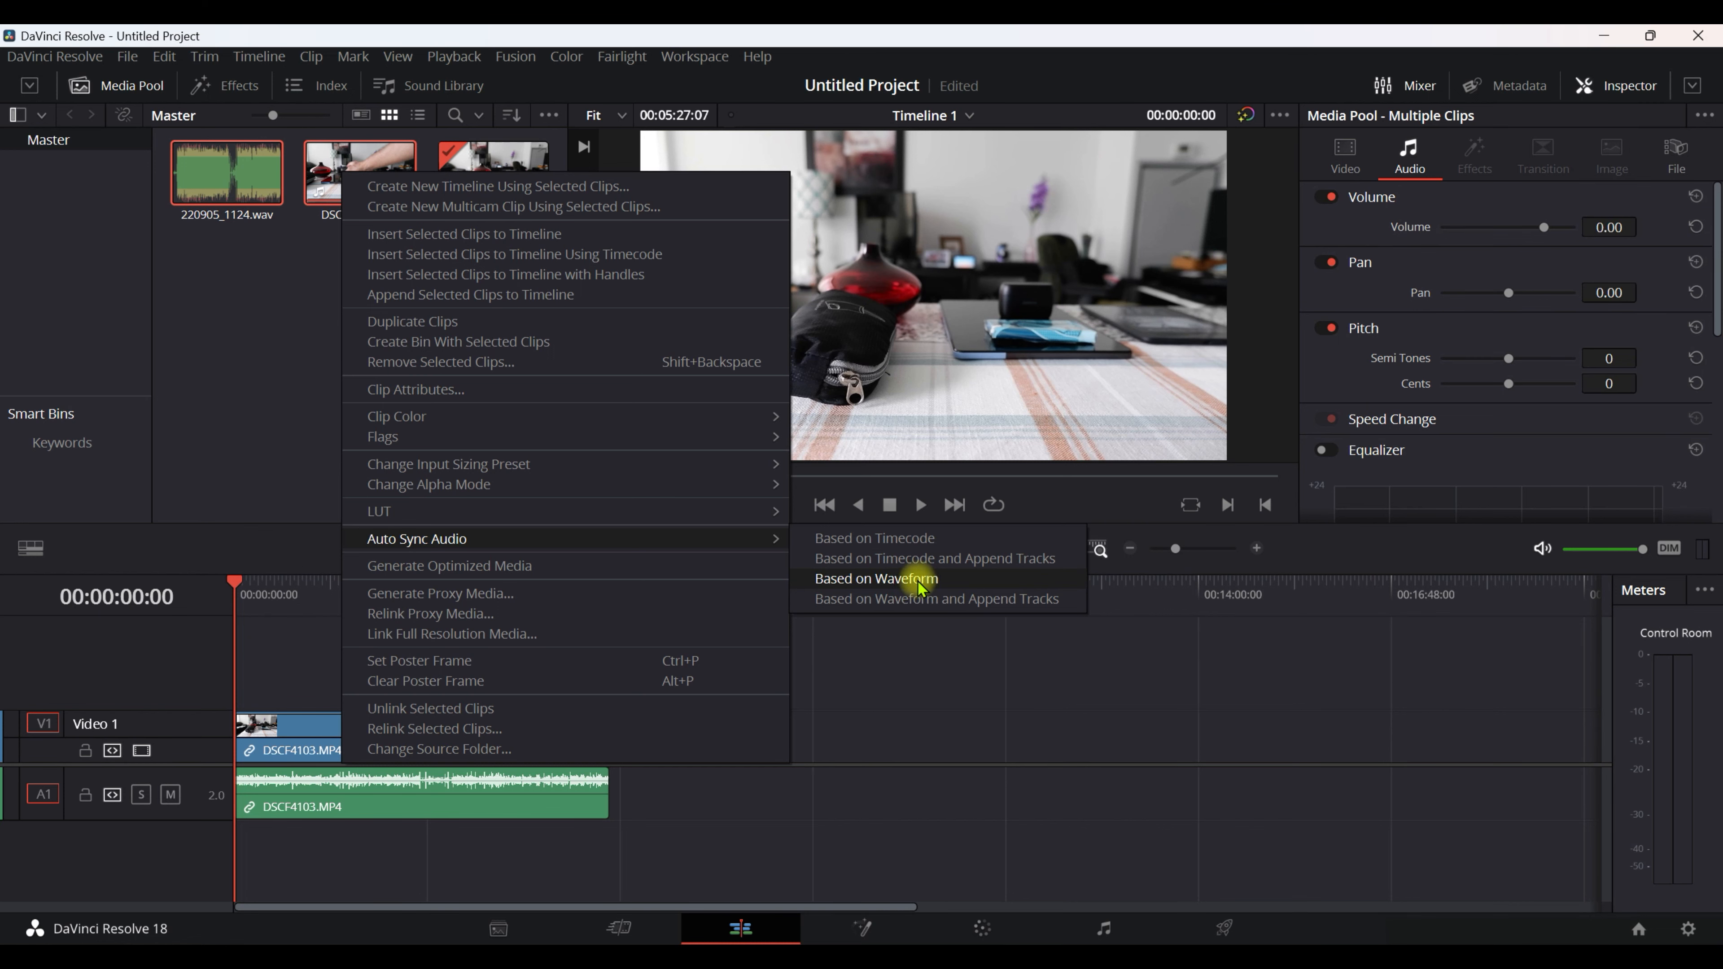
pyautogui.click(921, 589)
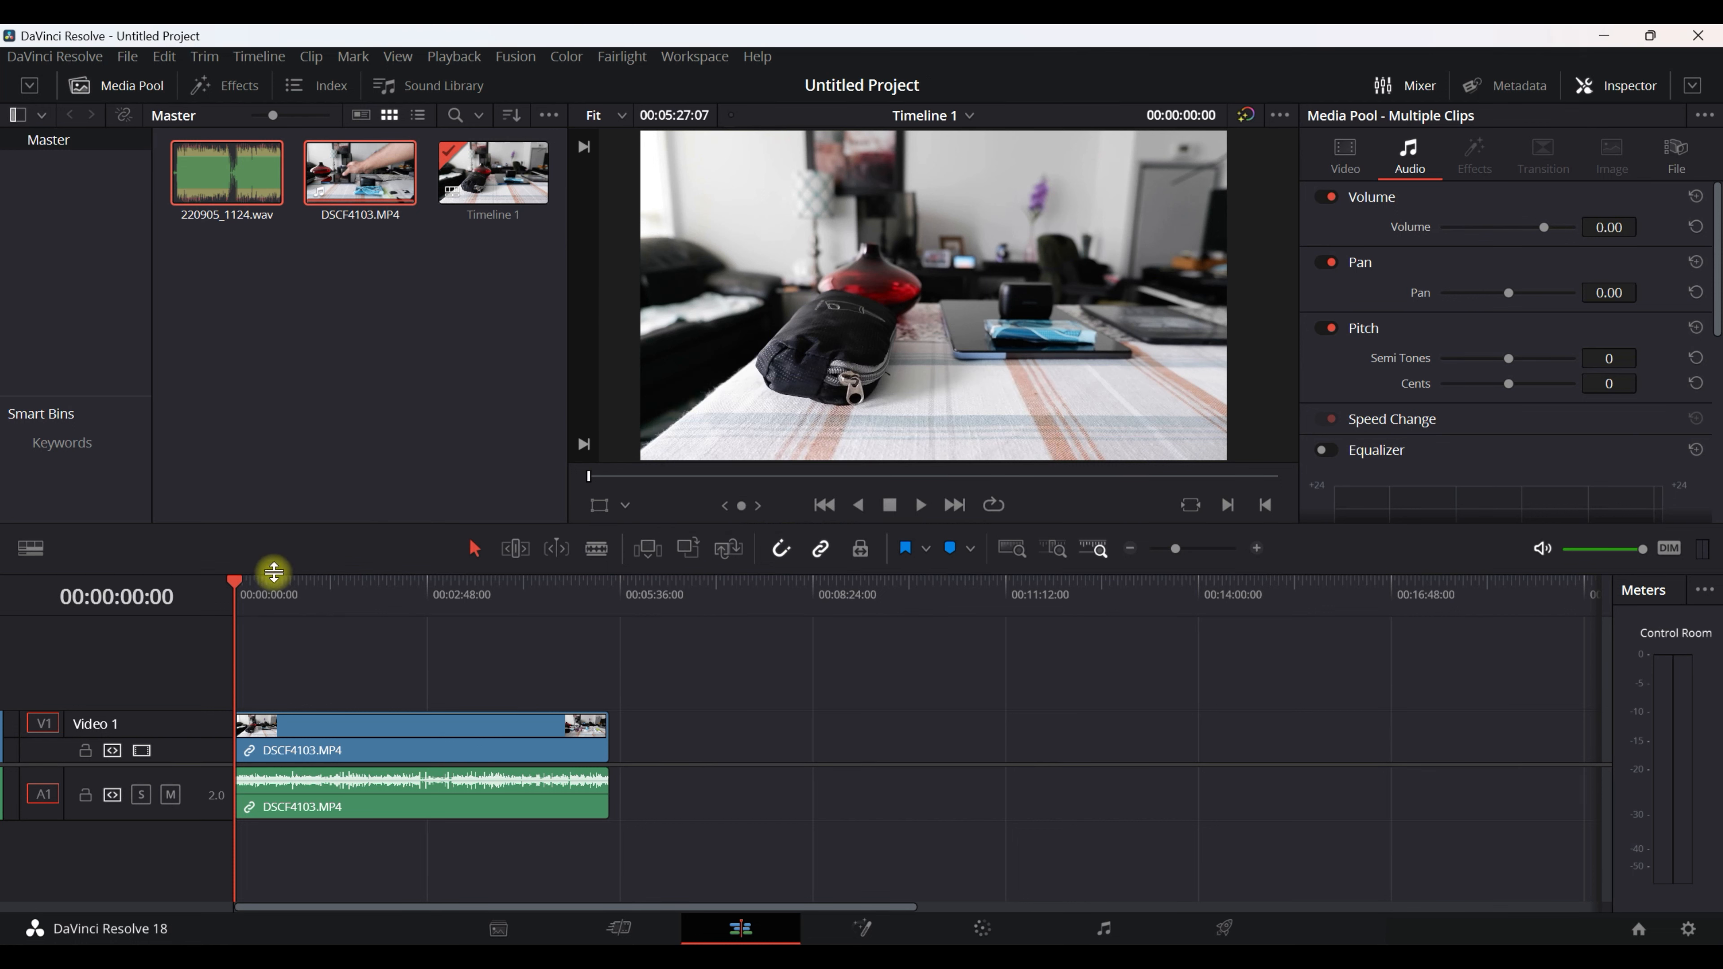
# Load the synced DSCF4103.MP4 from the media pool into the viewer and play it to check its audio.
pyautogui.click(451, 740)
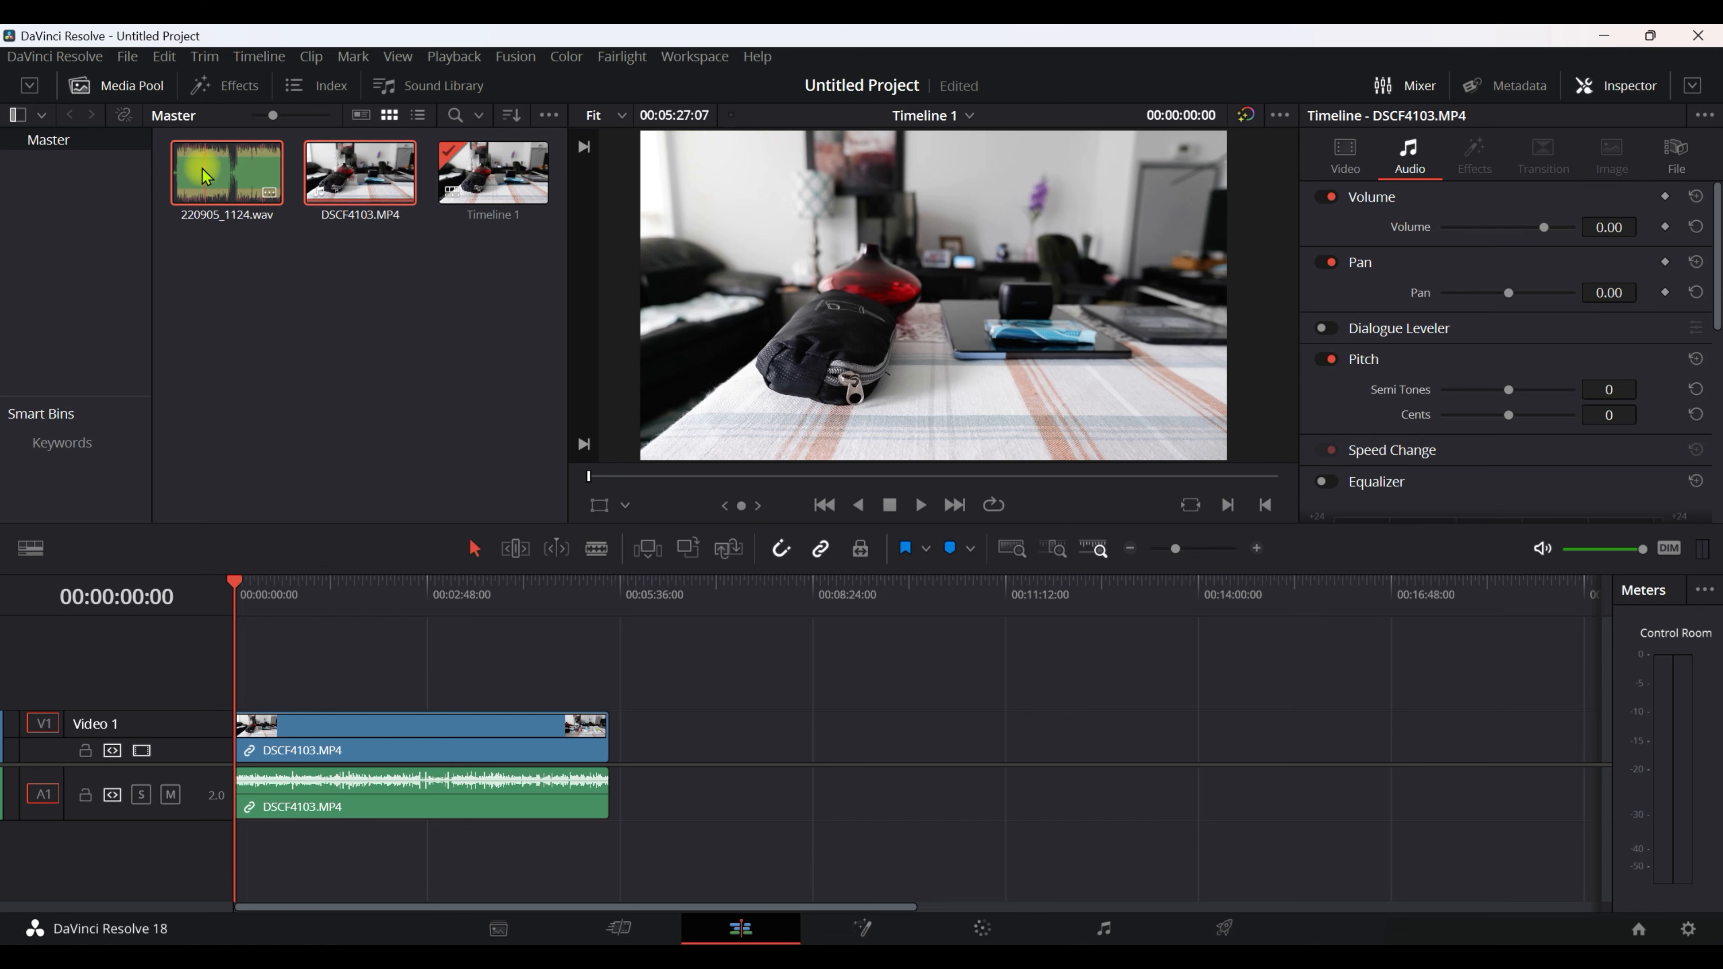
pyautogui.doubleClick(355, 180)
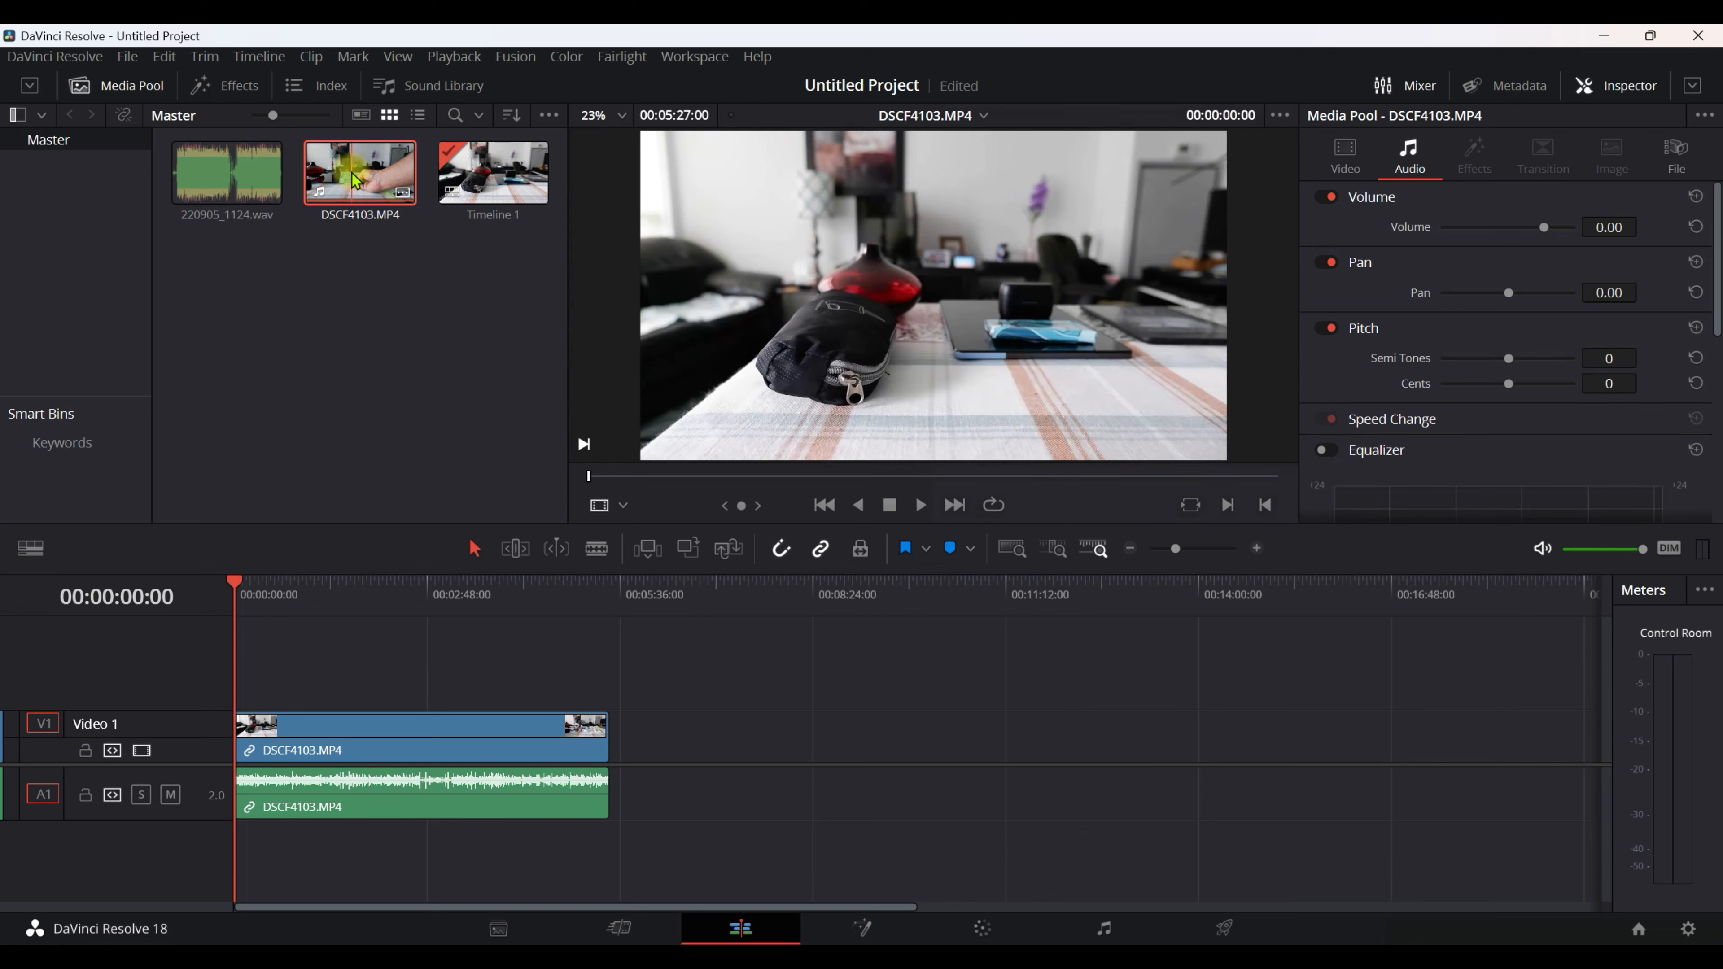
pyautogui.click(920, 508)
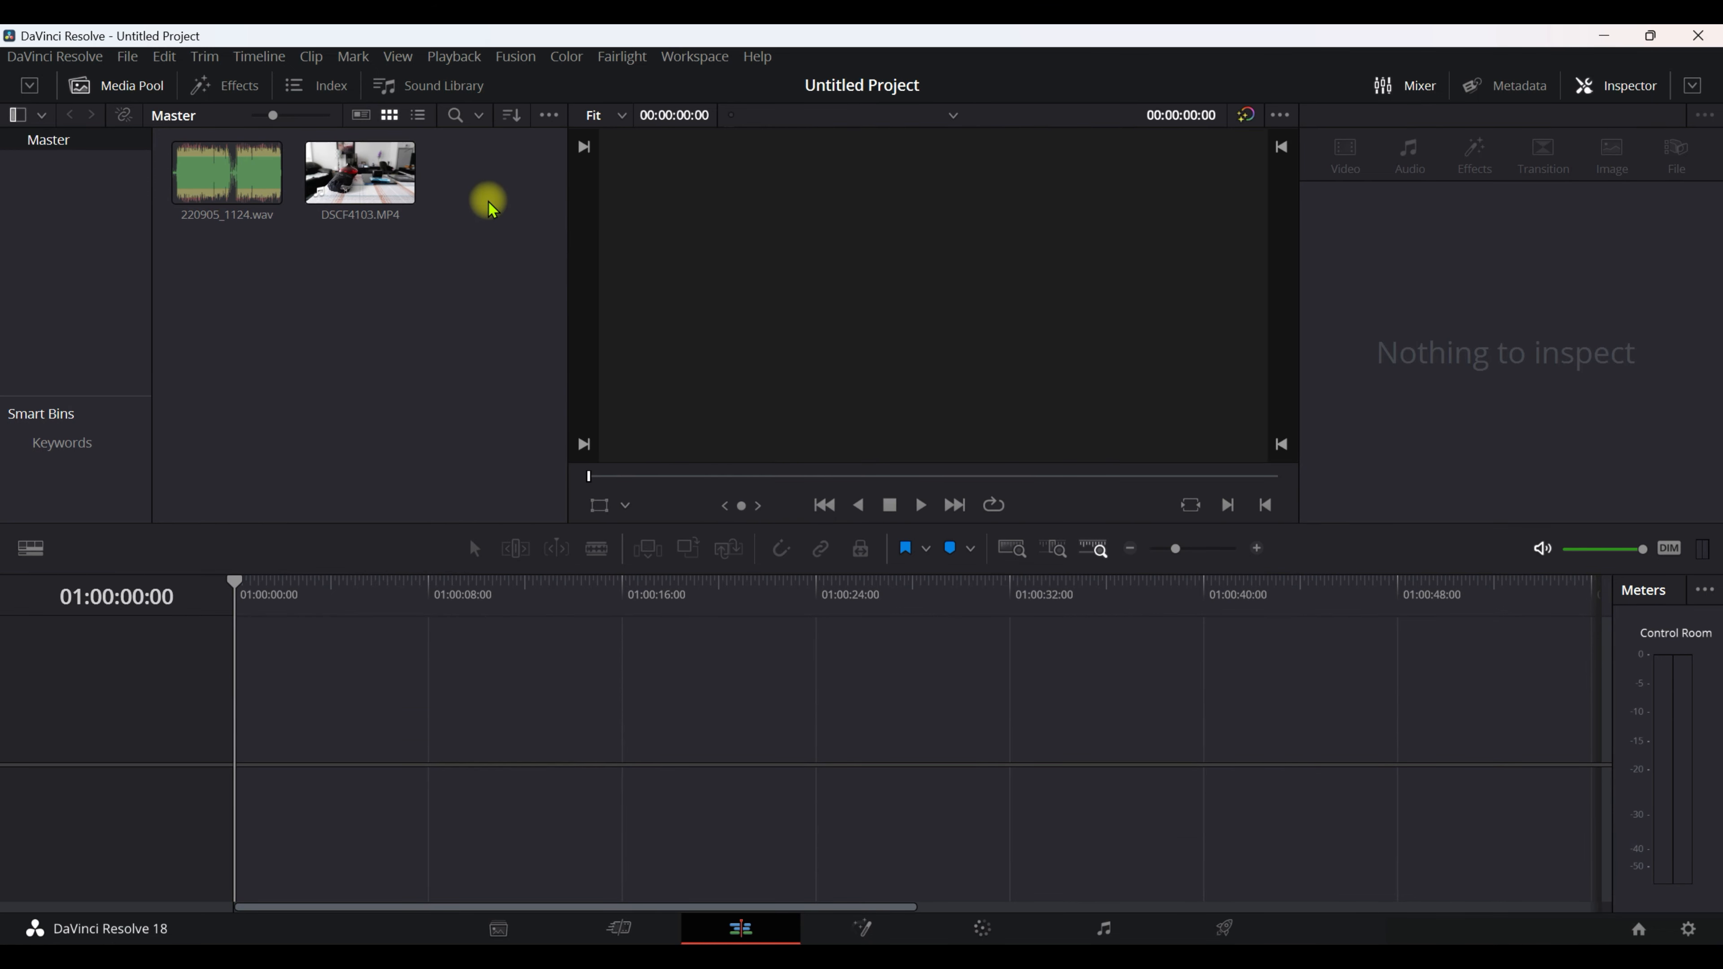
# Auto-sync 220905_1124.wav with DSCF4103.MP4 in the media pool based on waveform, appending the audio tracks.
pyautogui.moveTo(485, 196); pyautogui.dragTo(169, 178)
pyautogui.rightClick(342, 175)
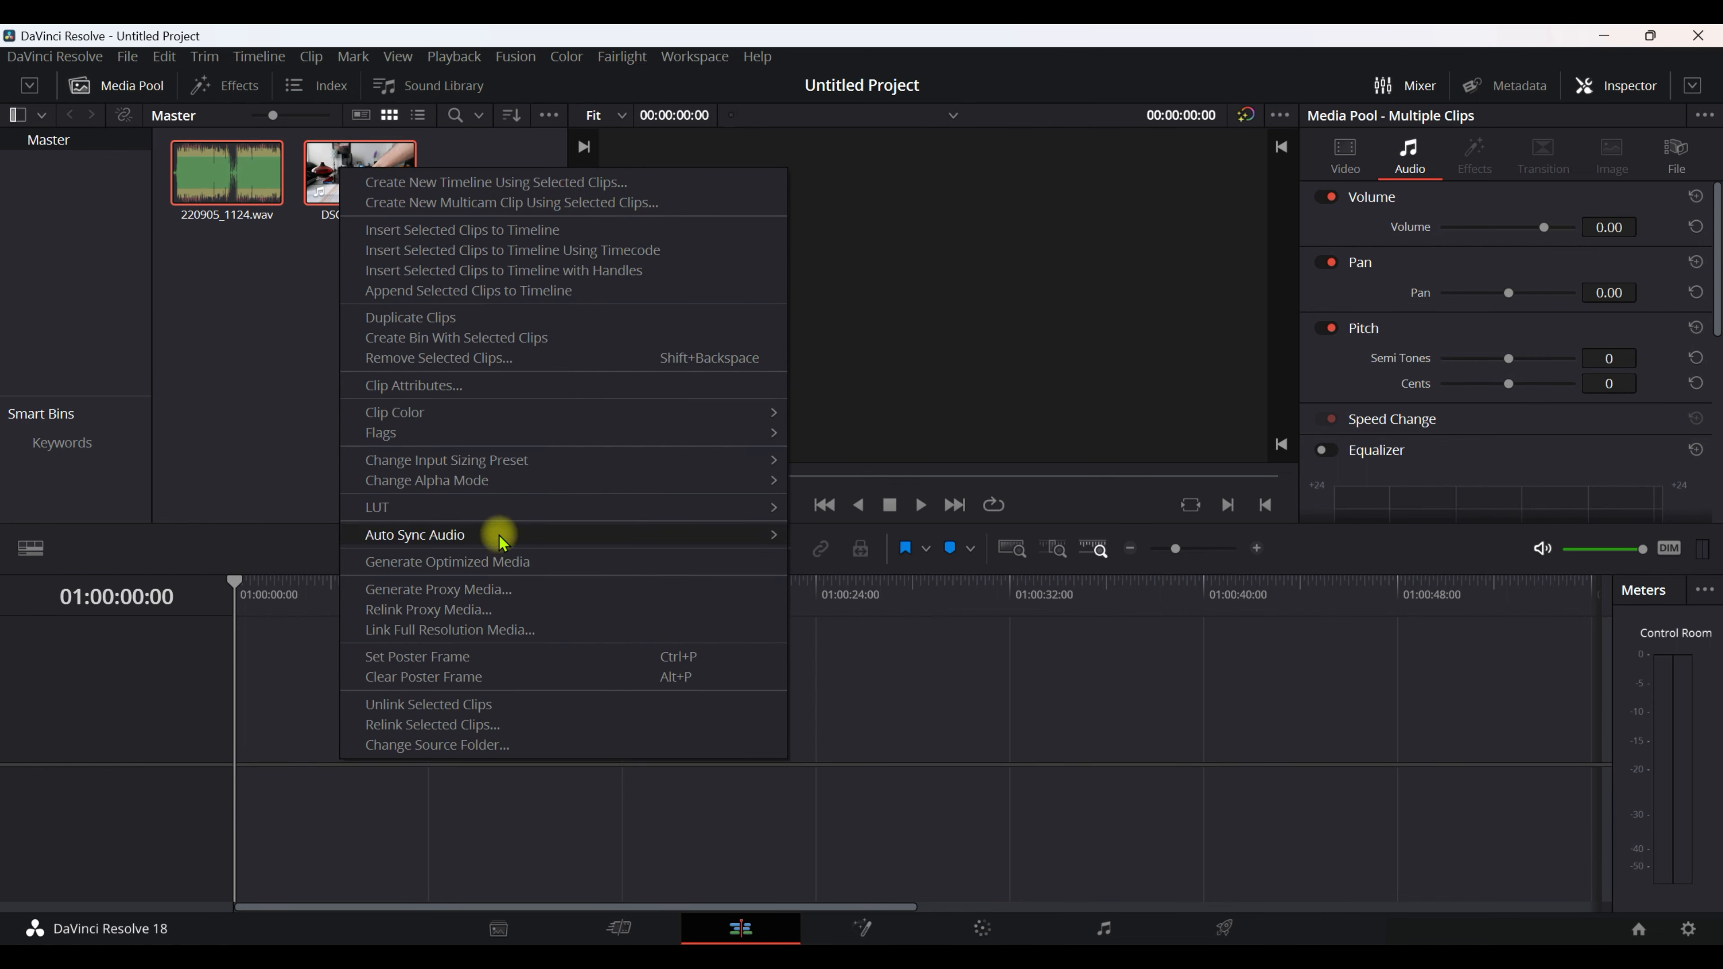
pyautogui.moveTo(502, 537)
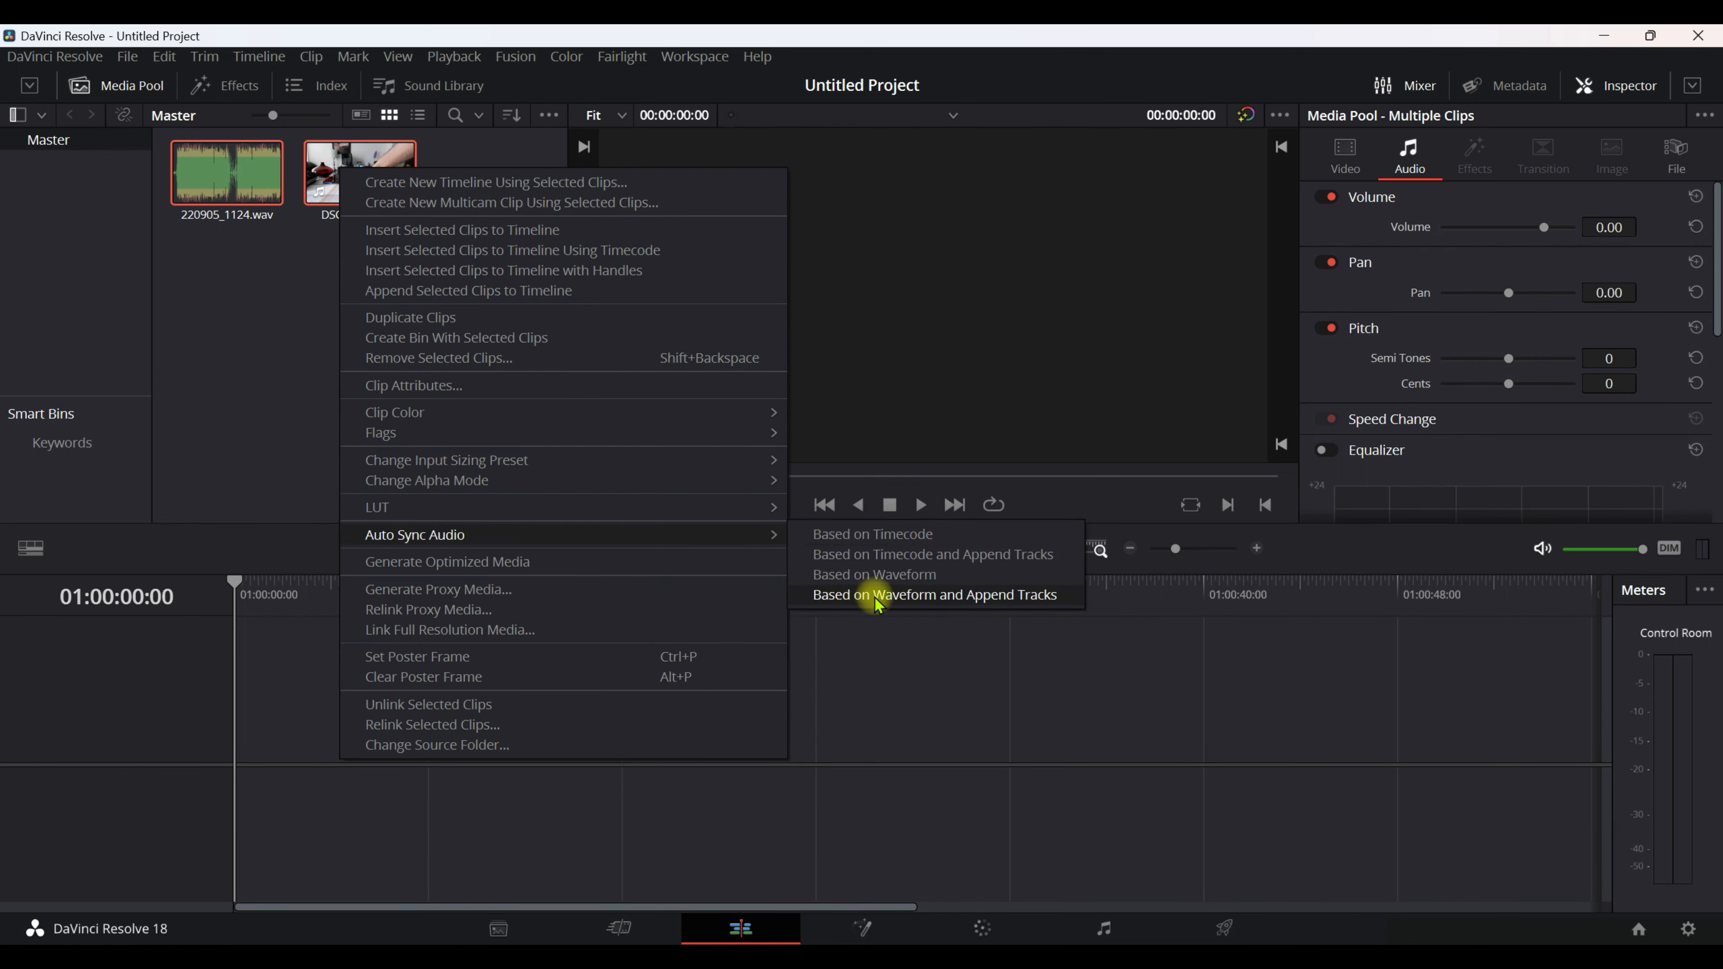
pyautogui.click(988, 599)
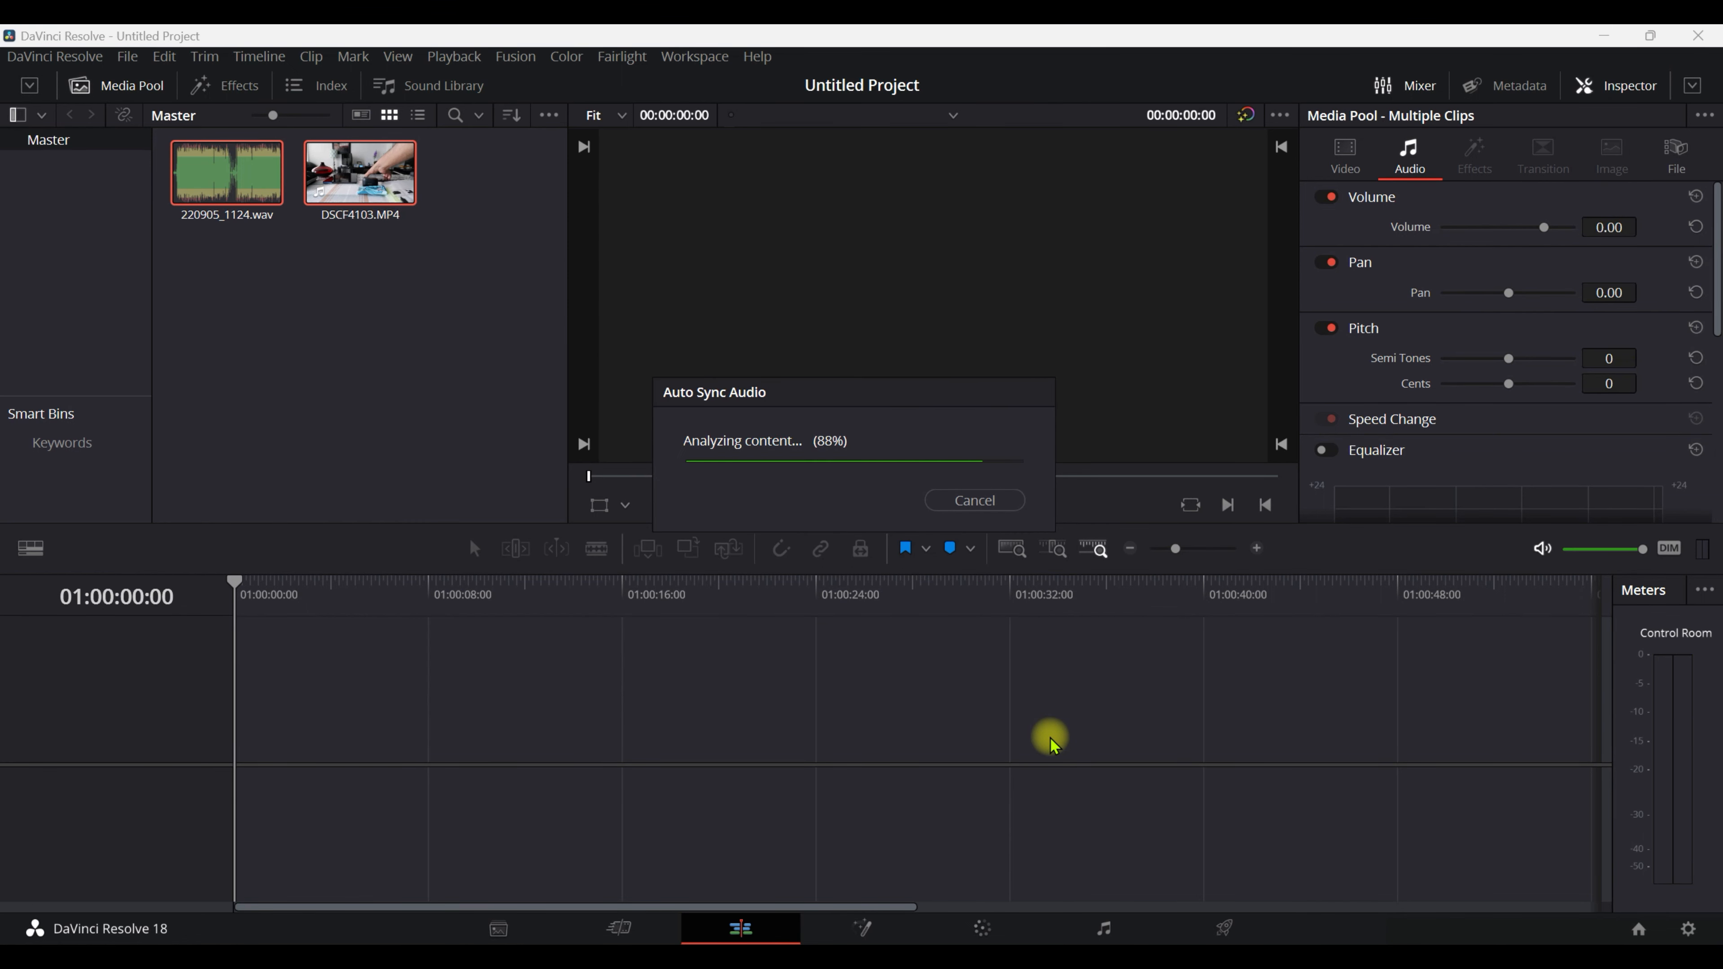
# Place the synced DSCF4103.MP4 clip from the media pool at the start of the empty timeline.
pyautogui.click(340, 253)
pyautogui.moveTo(366, 173); pyautogui.dragTo(261, 710)
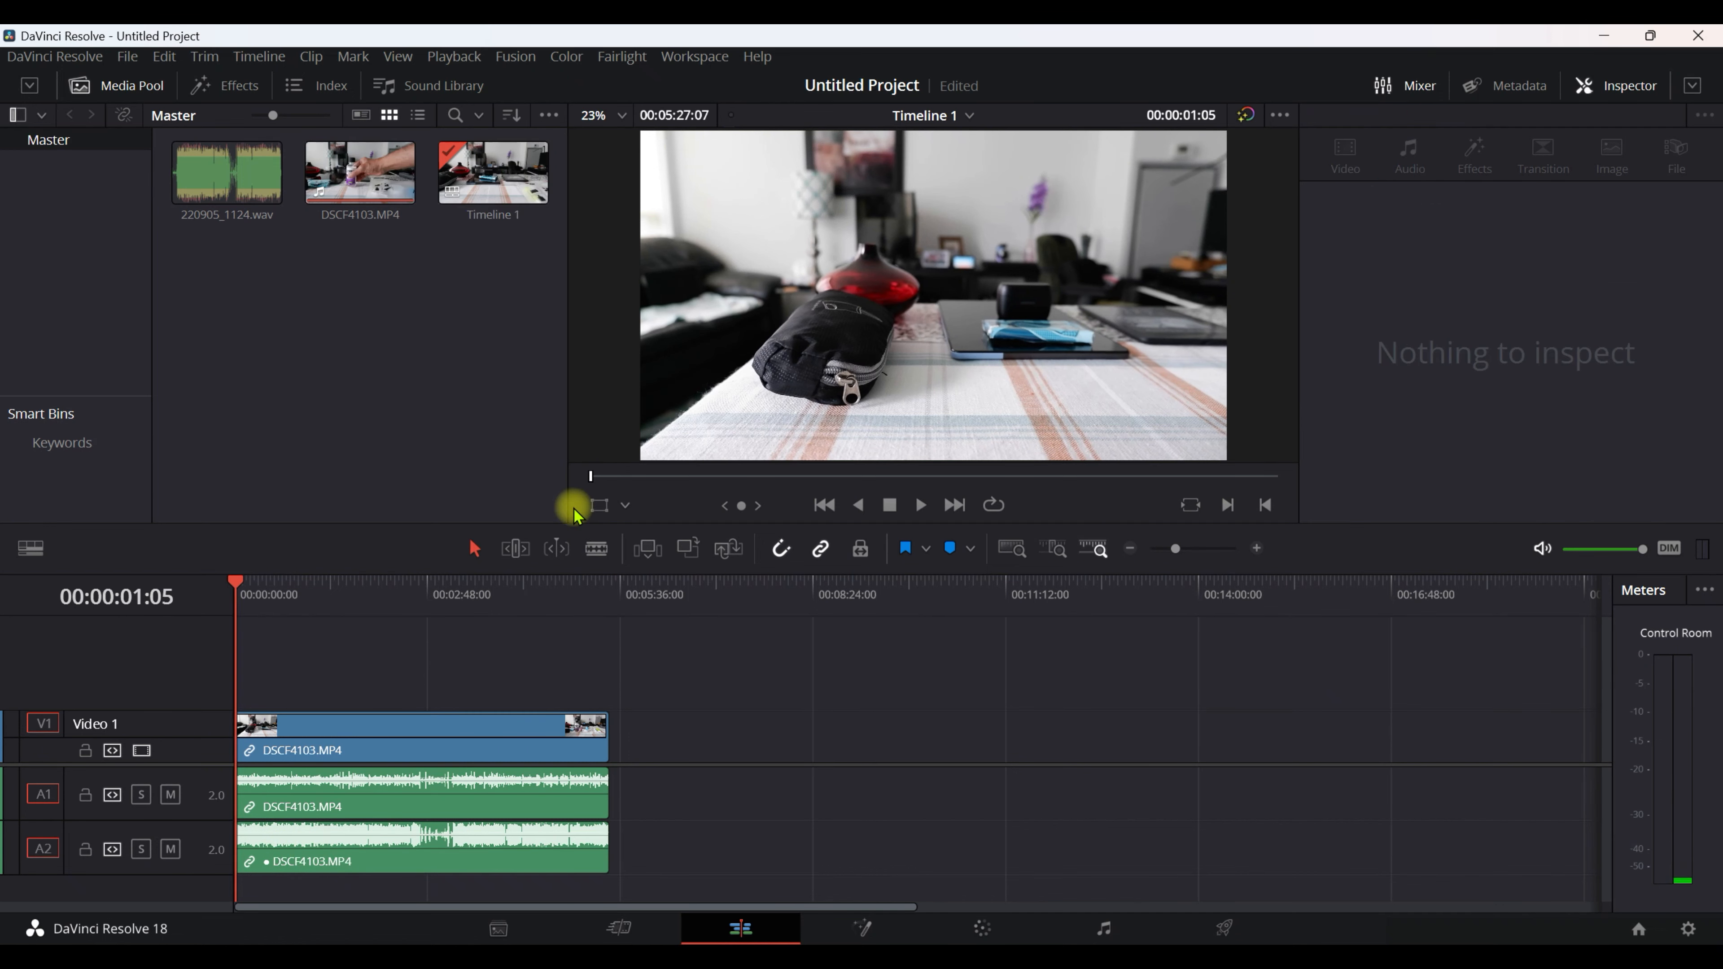
# Play back the synced DSCF4103.MP4 source clip from the media pool to check its audio.
pyautogui.click(368, 183)
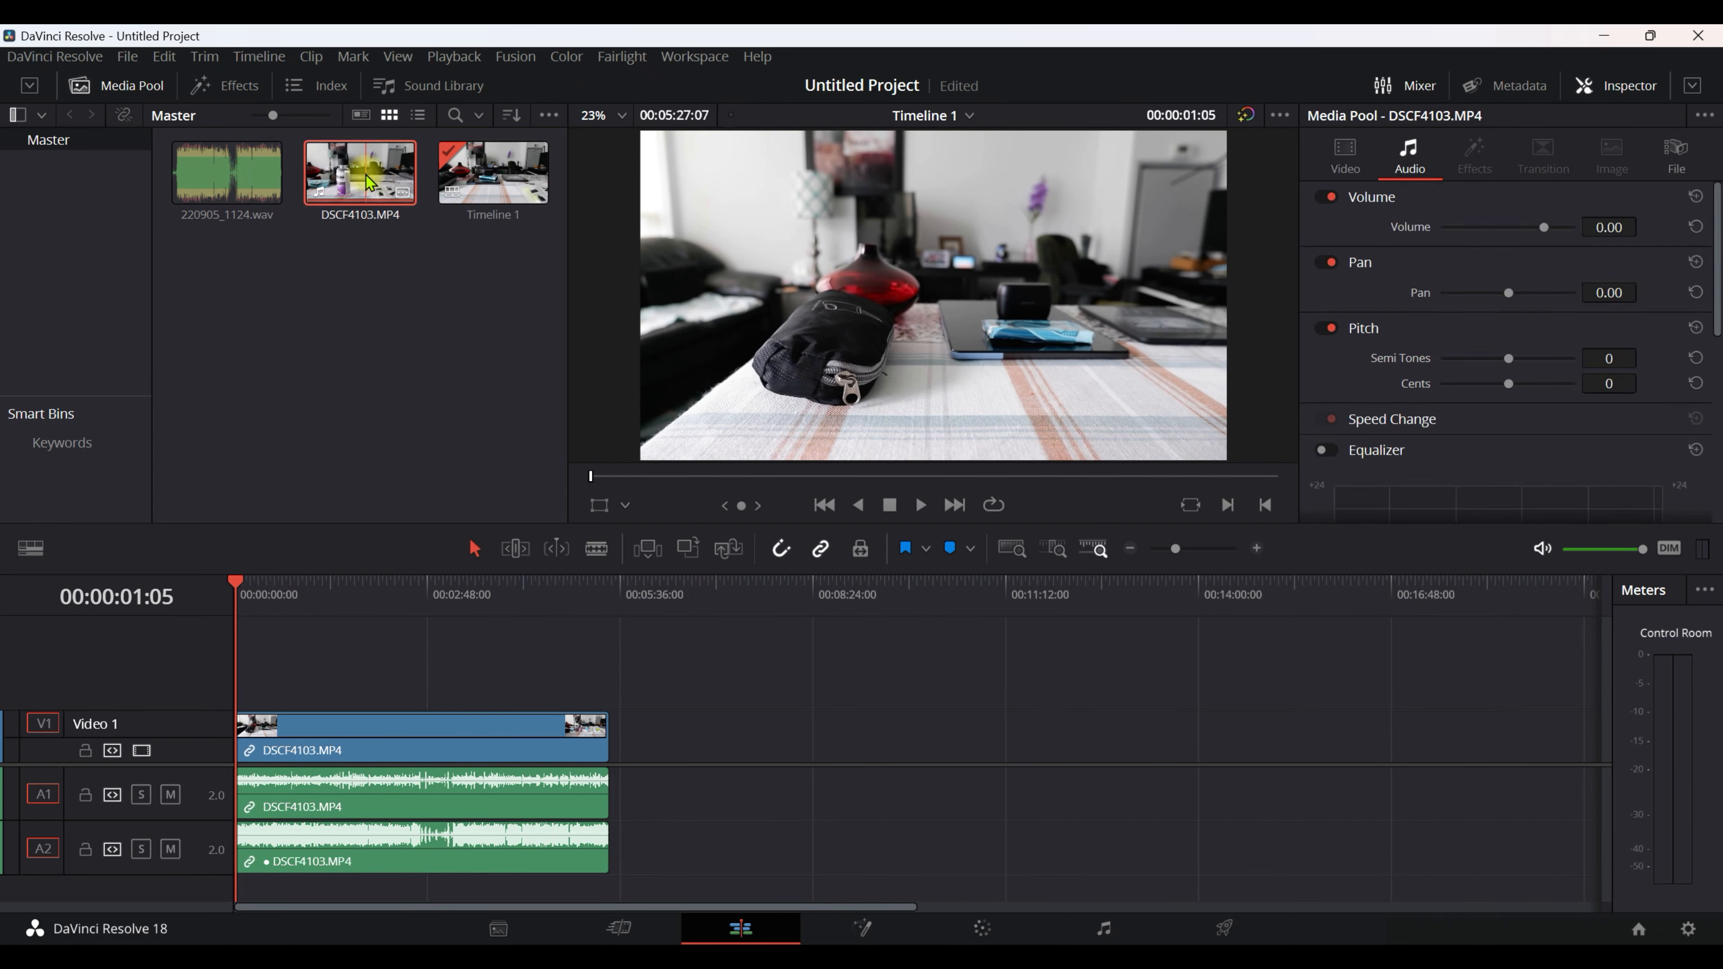
pyautogui.click(921, 505)
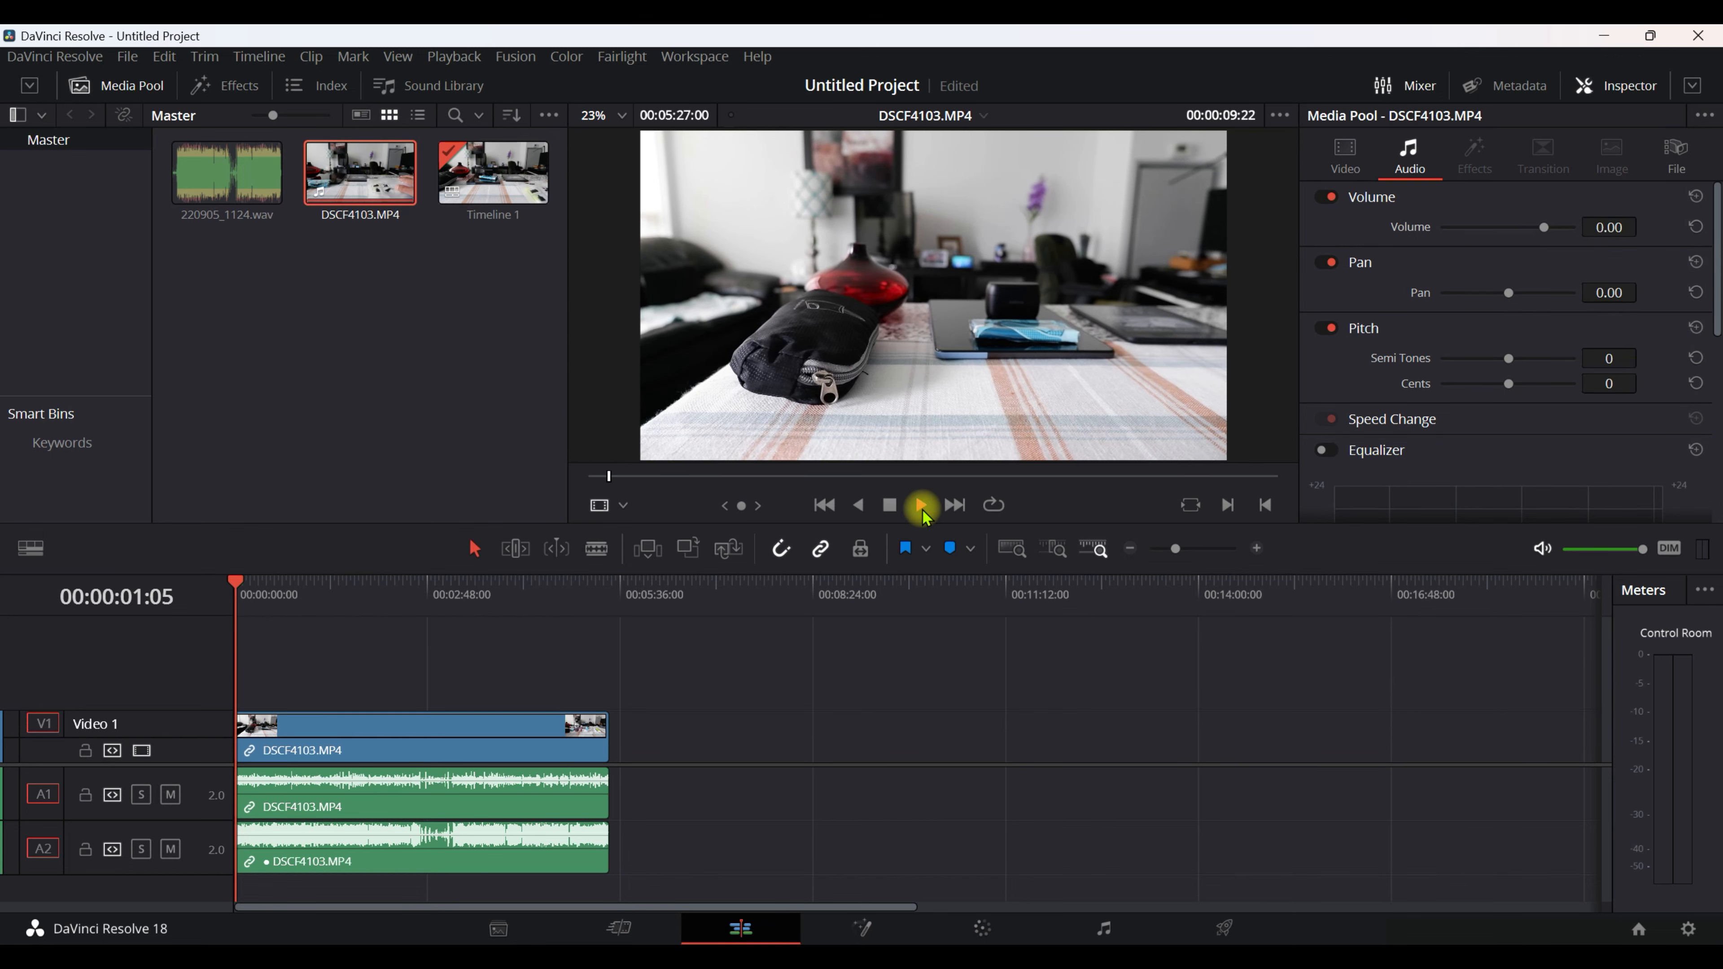
pyautogui.click(889, 504)
# Play back DSCF4103.MP4 on Timeline 1 to check both of its audio tracks.
pyautogui.click(334, 746)
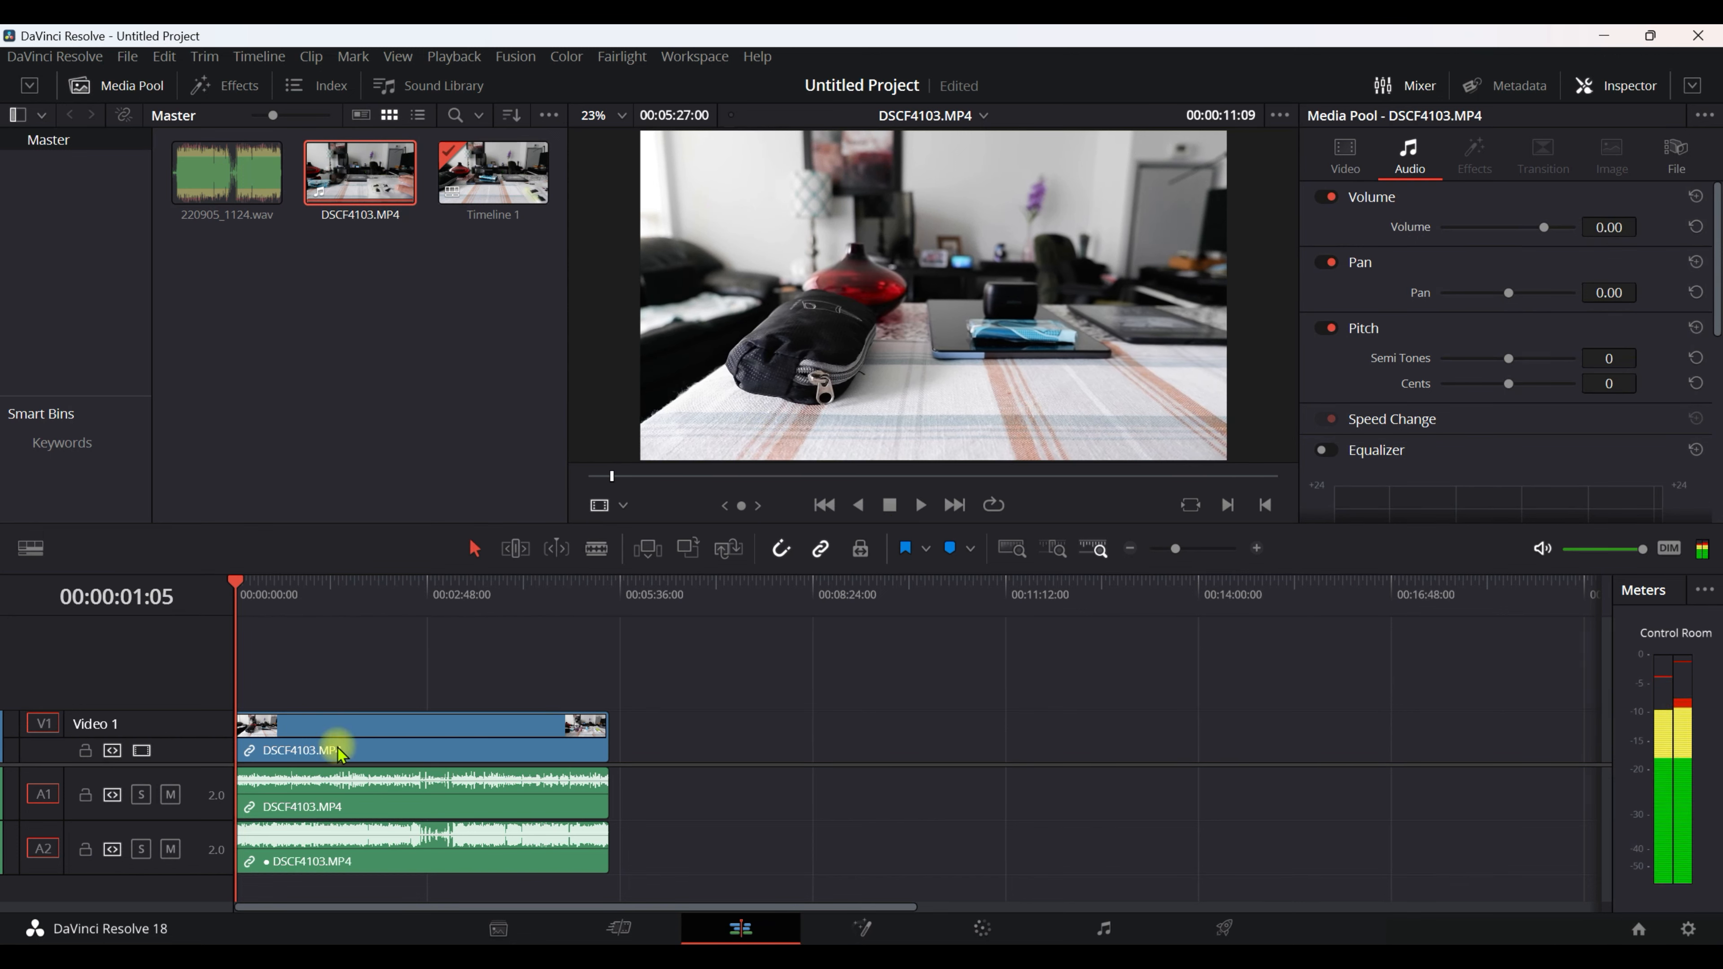
pyautogui.click(250, 722)
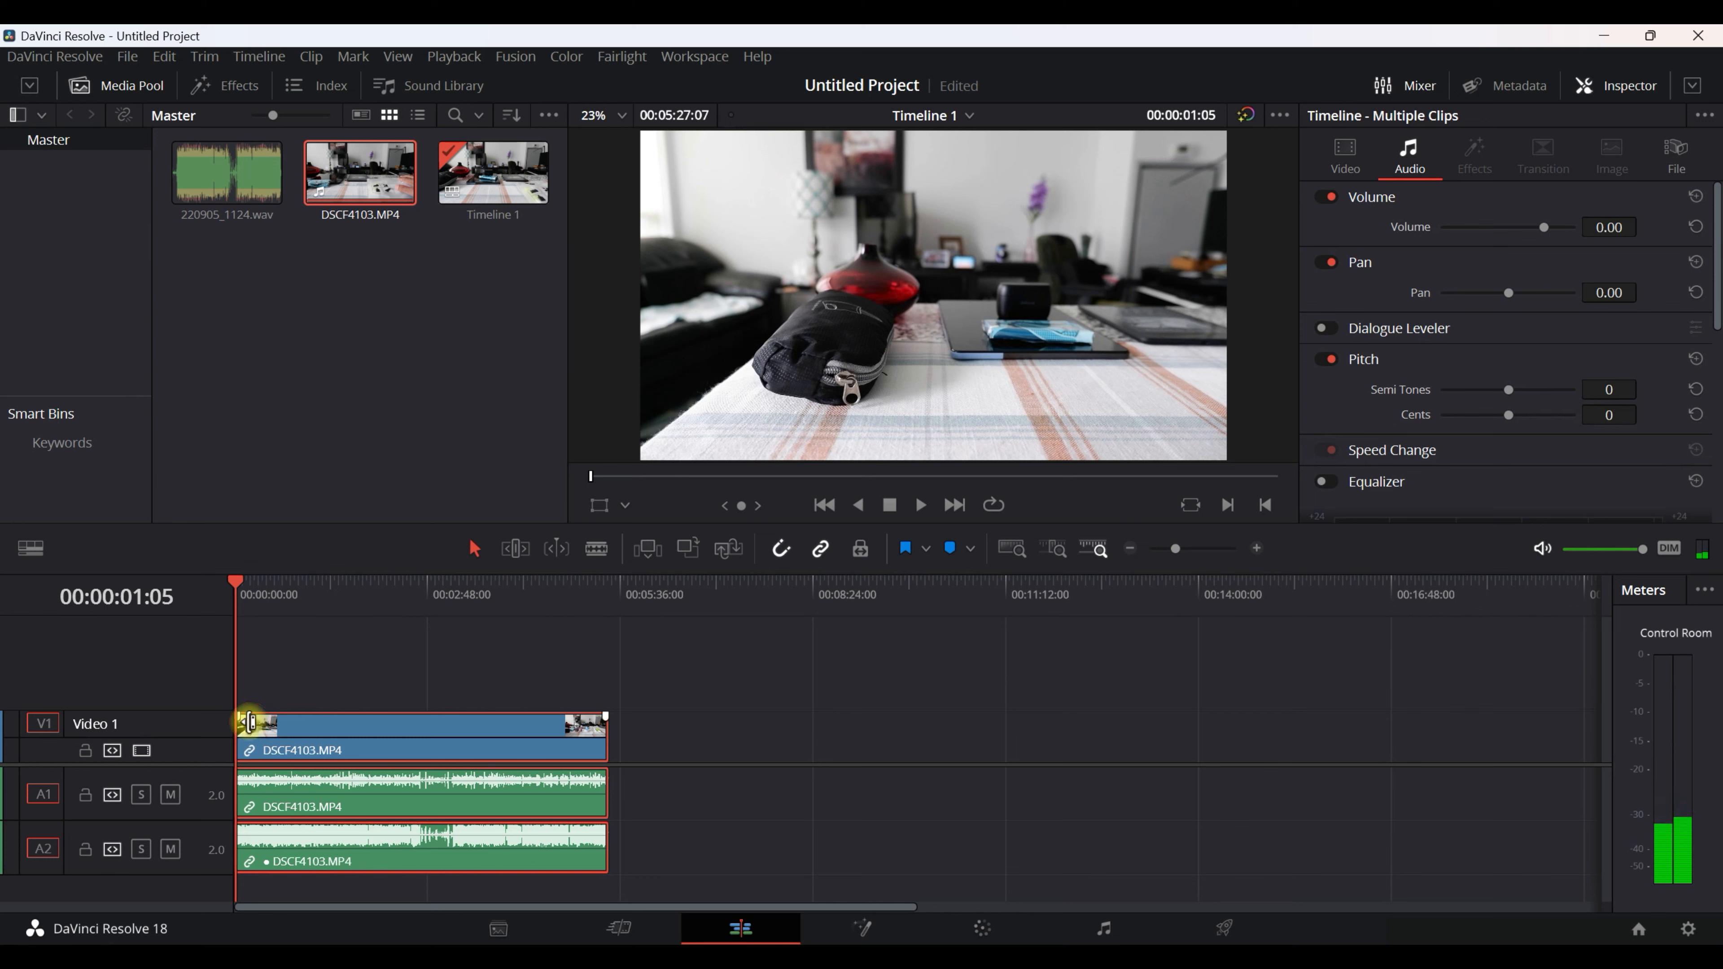
pyautogui.click(395, 666)
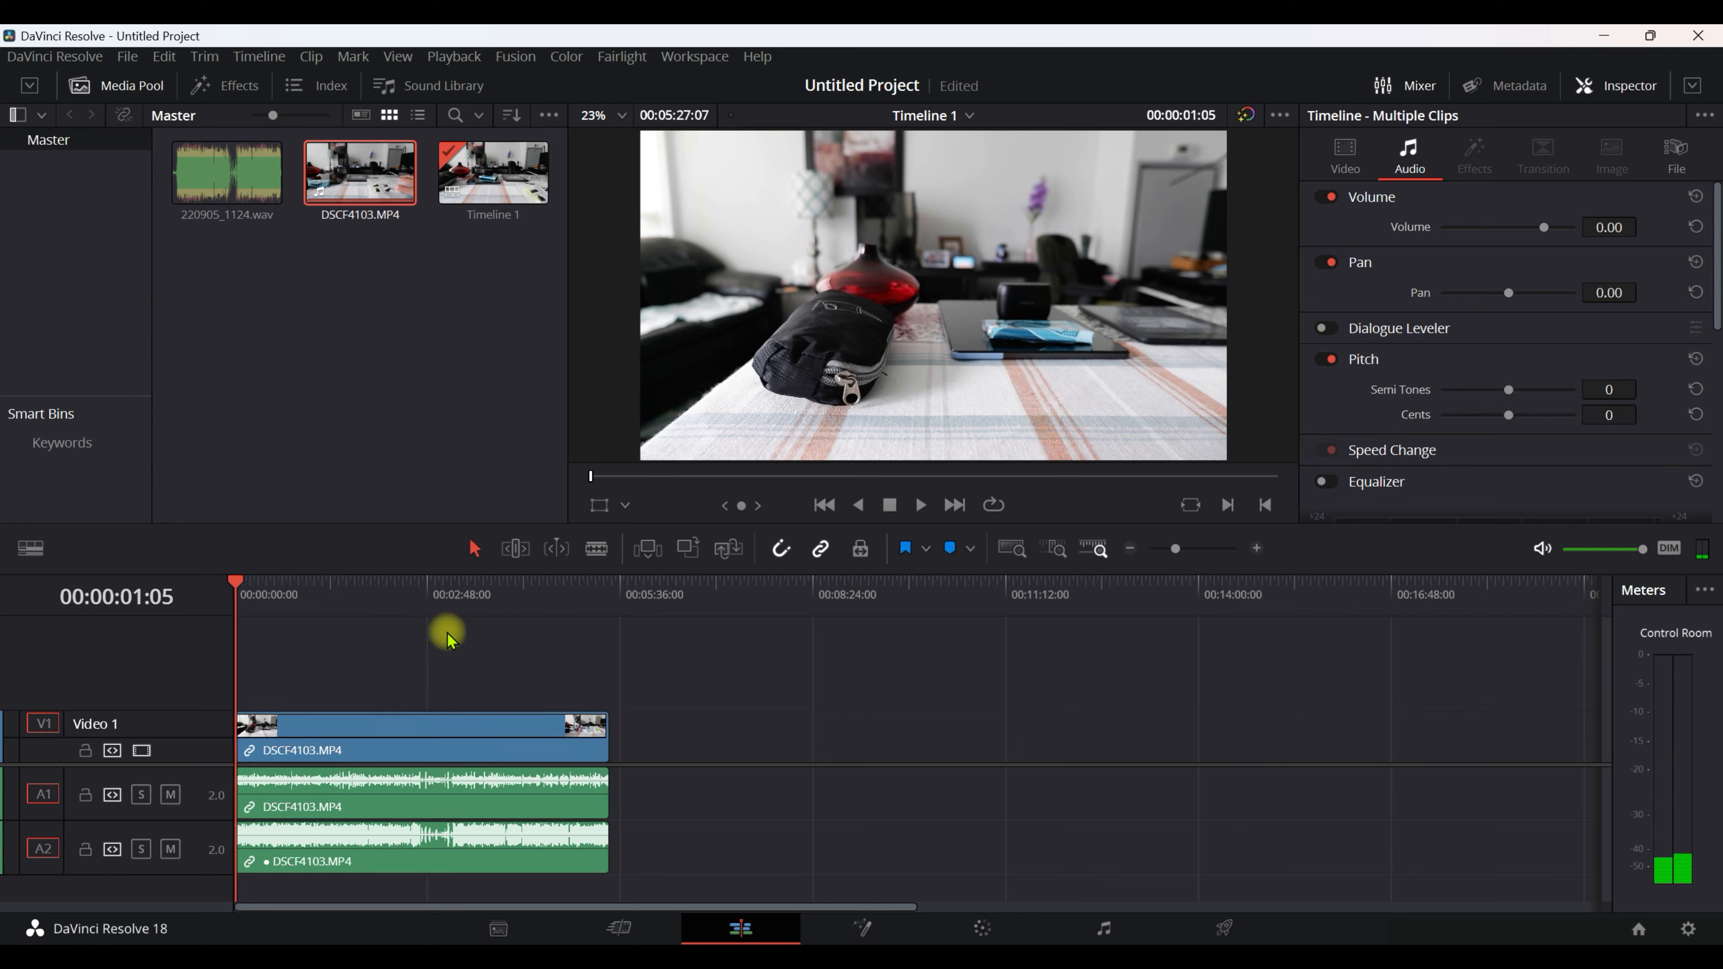
pyautogui.click(921, 506)
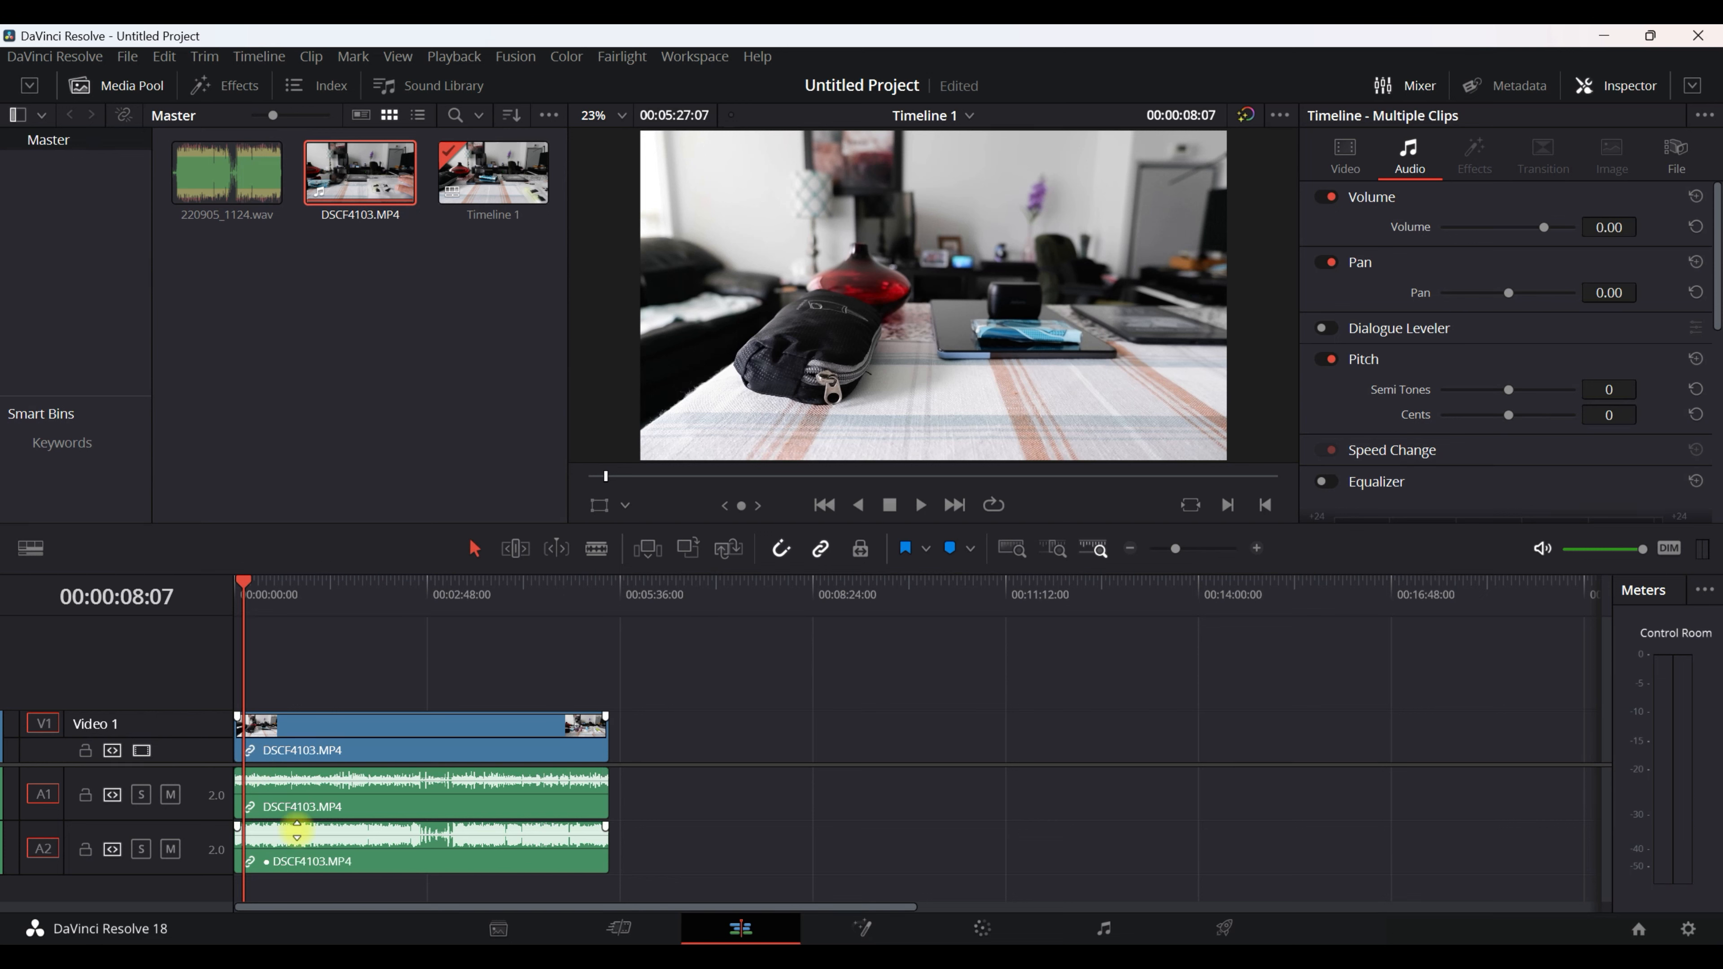
pyautogui.click(376, 253)
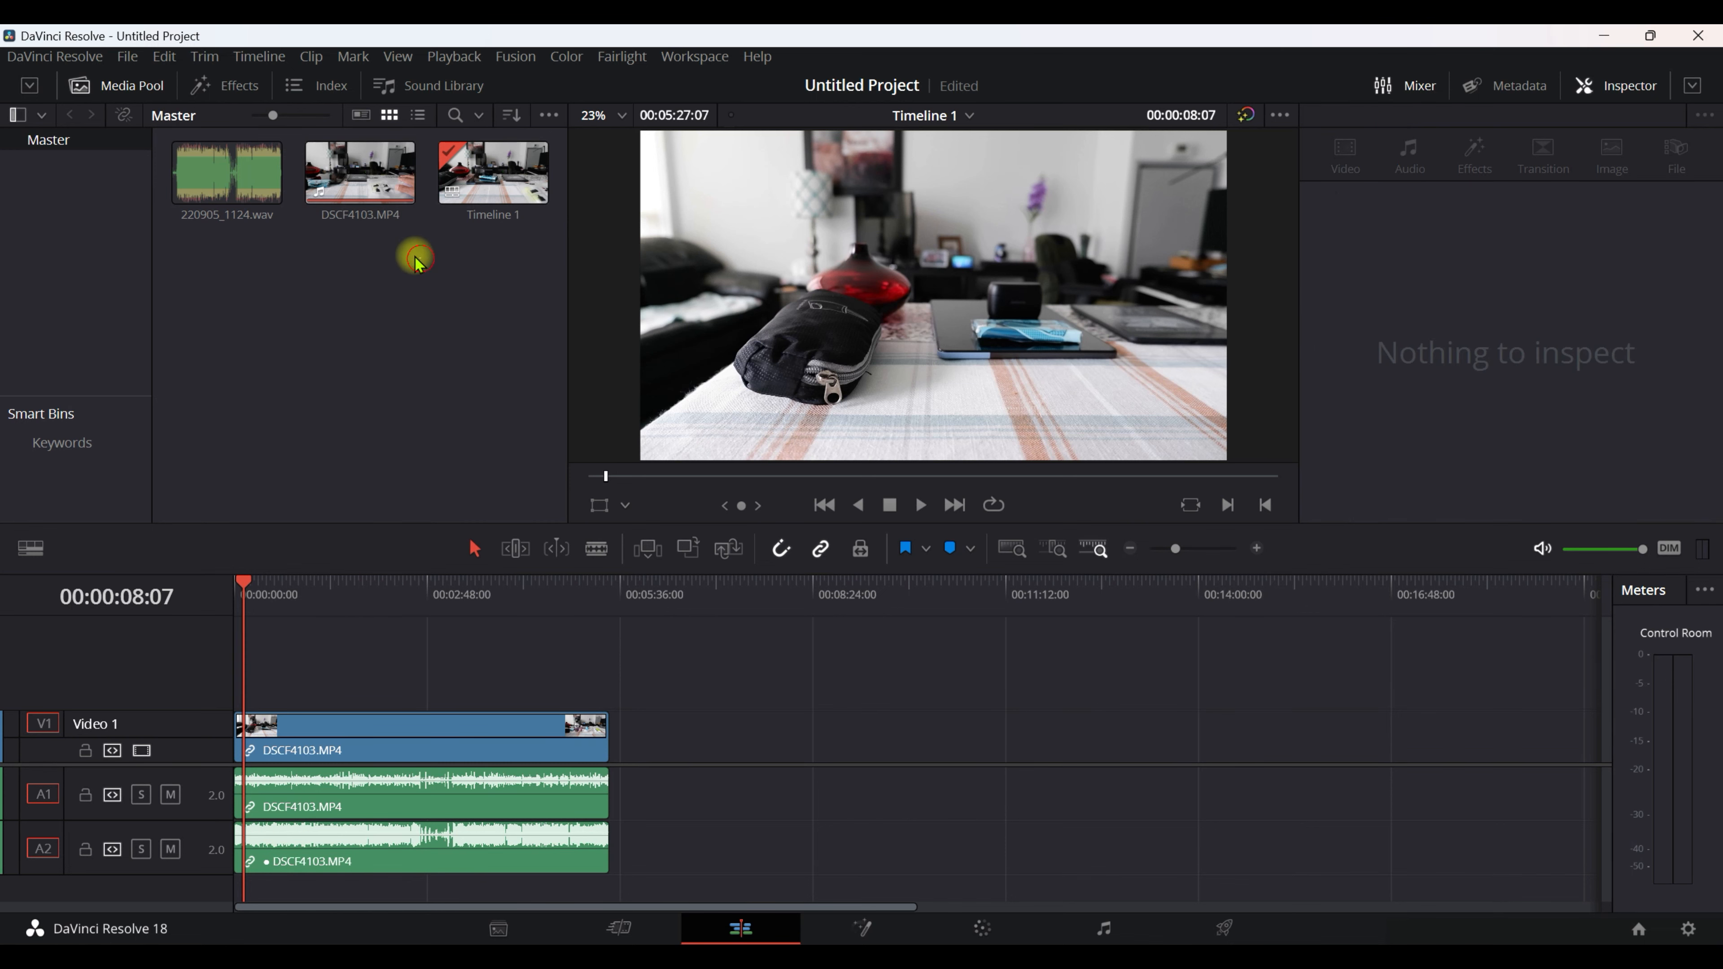
pyautogui.moveTo(414, 260); pyautogui.dragTo(146, 150)
pyautogui.rightClick(348, 182)
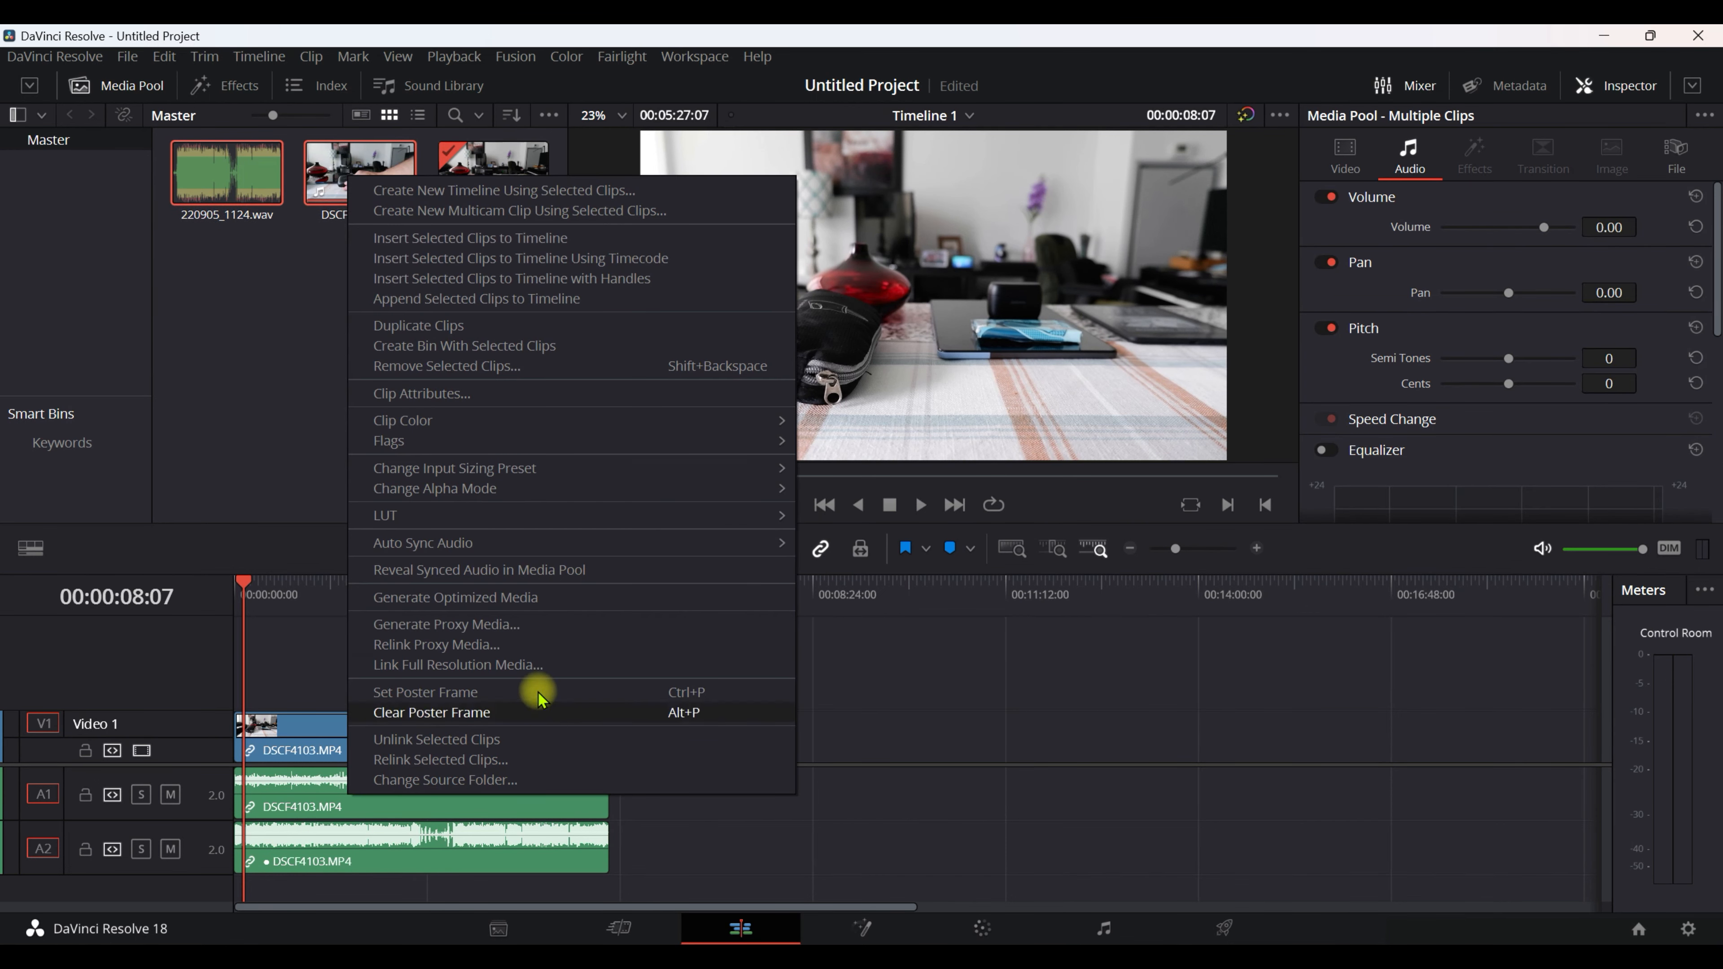
pyautogui.moveTo(478, 551)
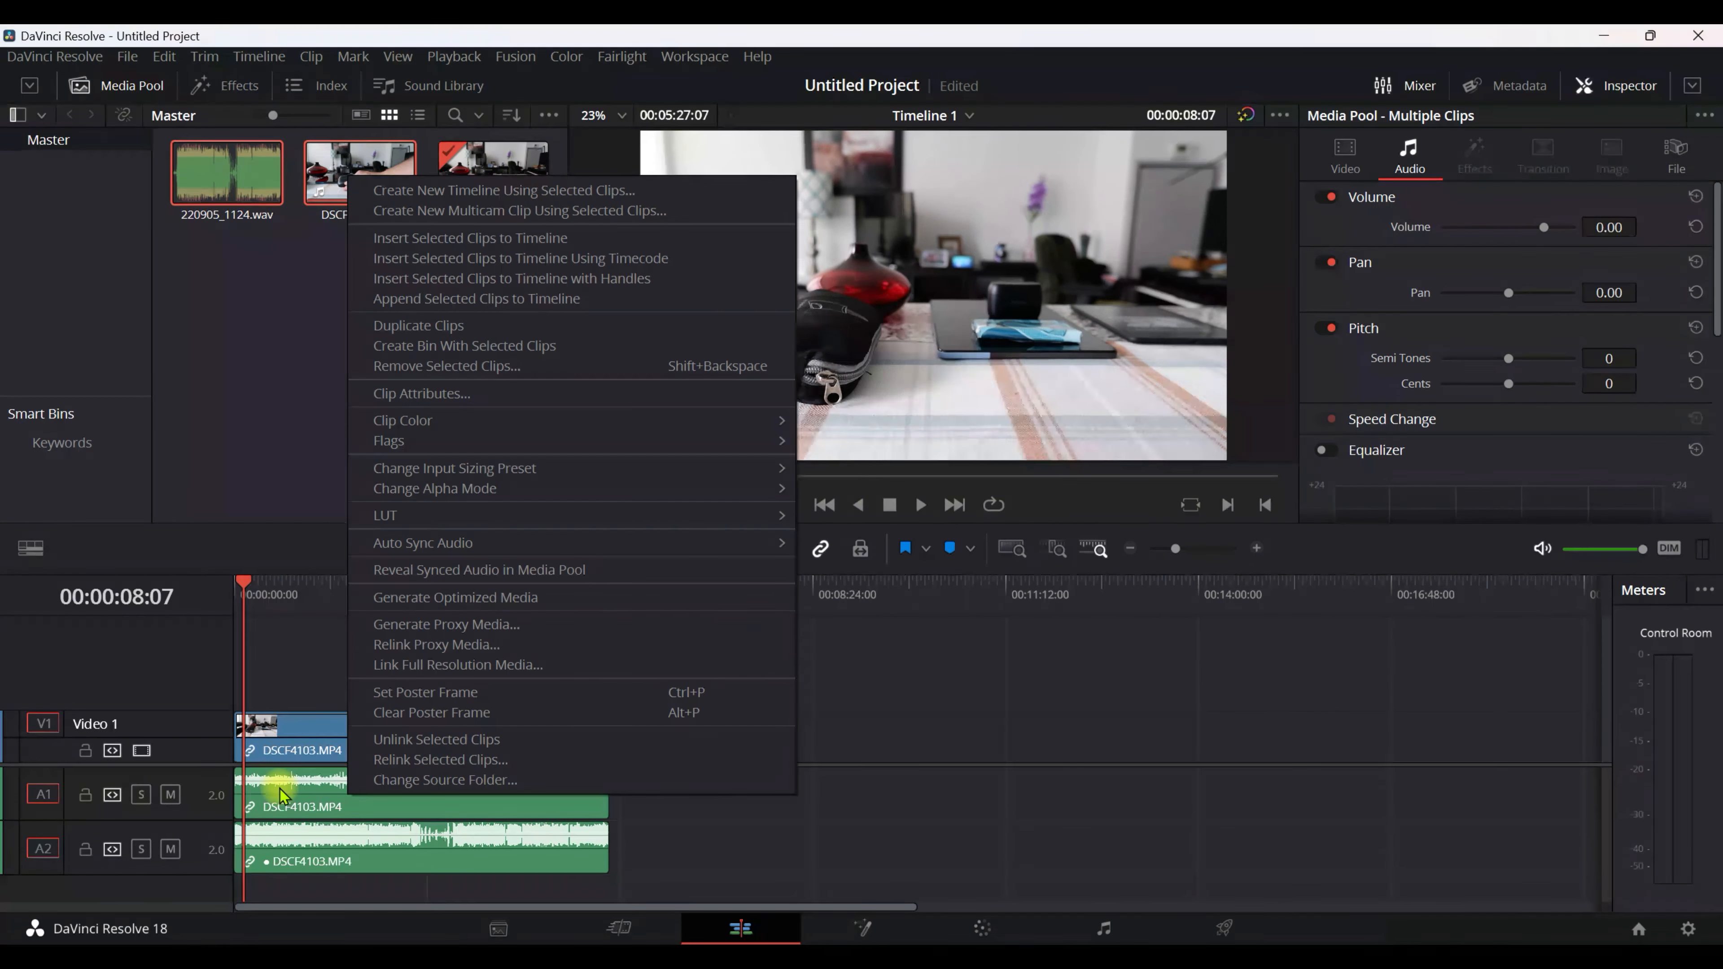
pyautogui.click(875, 765)
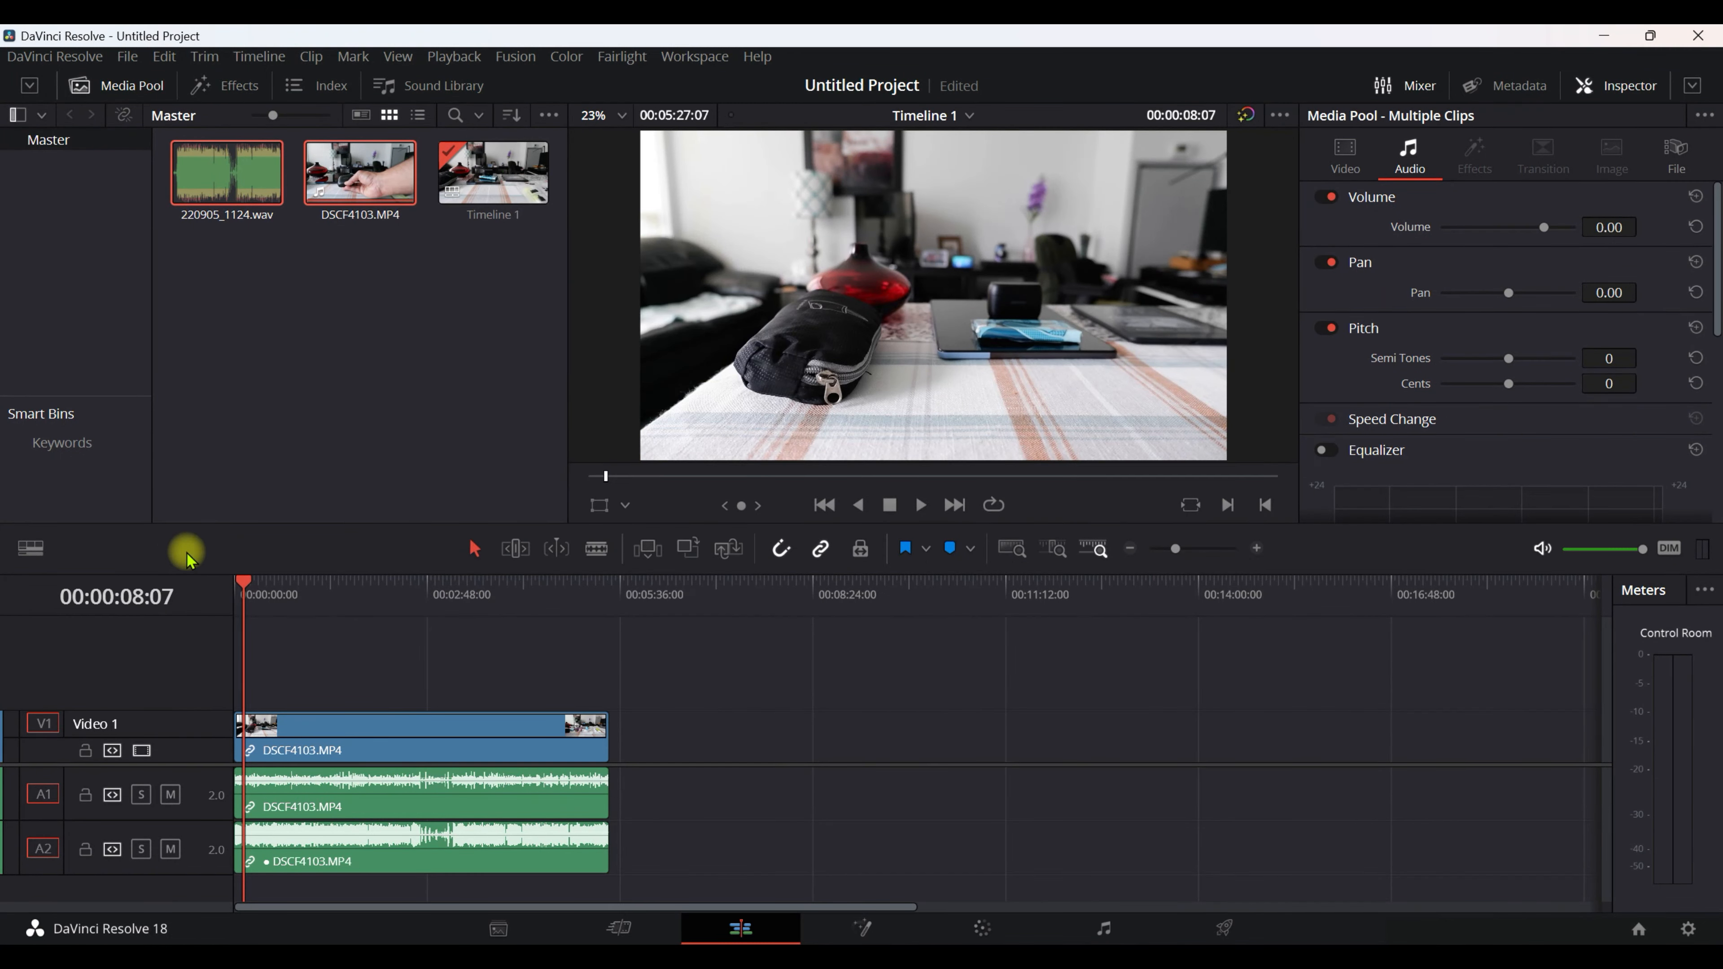